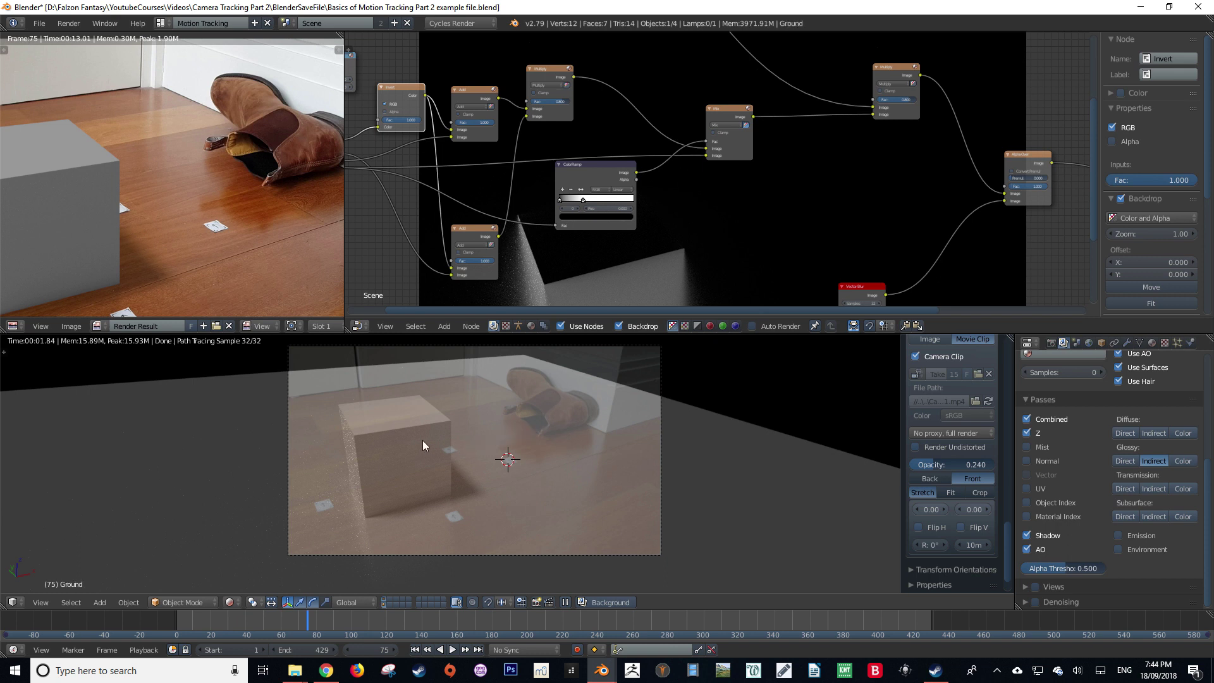
Step: Switch the 3D viewport from rendered preview to solid shading
key("shift+z")
left_click_drag(448, 472, 580, 444)
key("ctrl+z")
left_click_drag(450, 471, 587, 441)
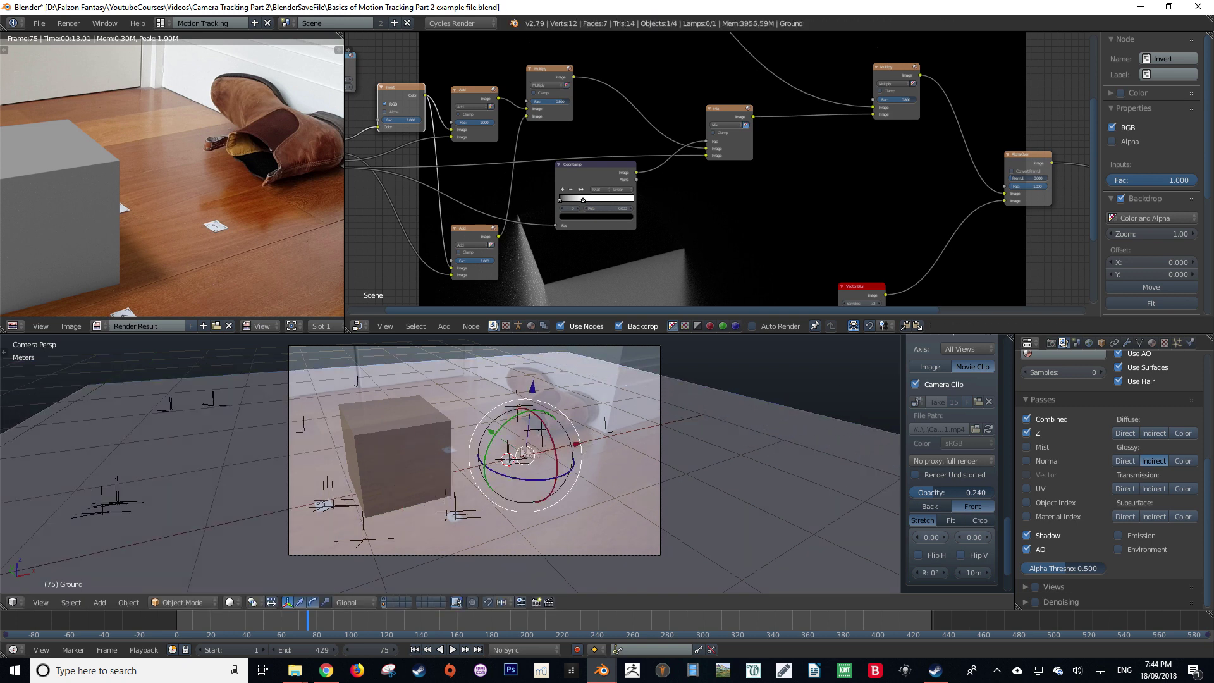
key("ctrl+z")
Step: Move the cube across the floor so it sits in front of the boot in the camera view
right_click(419, 425)
key("g")
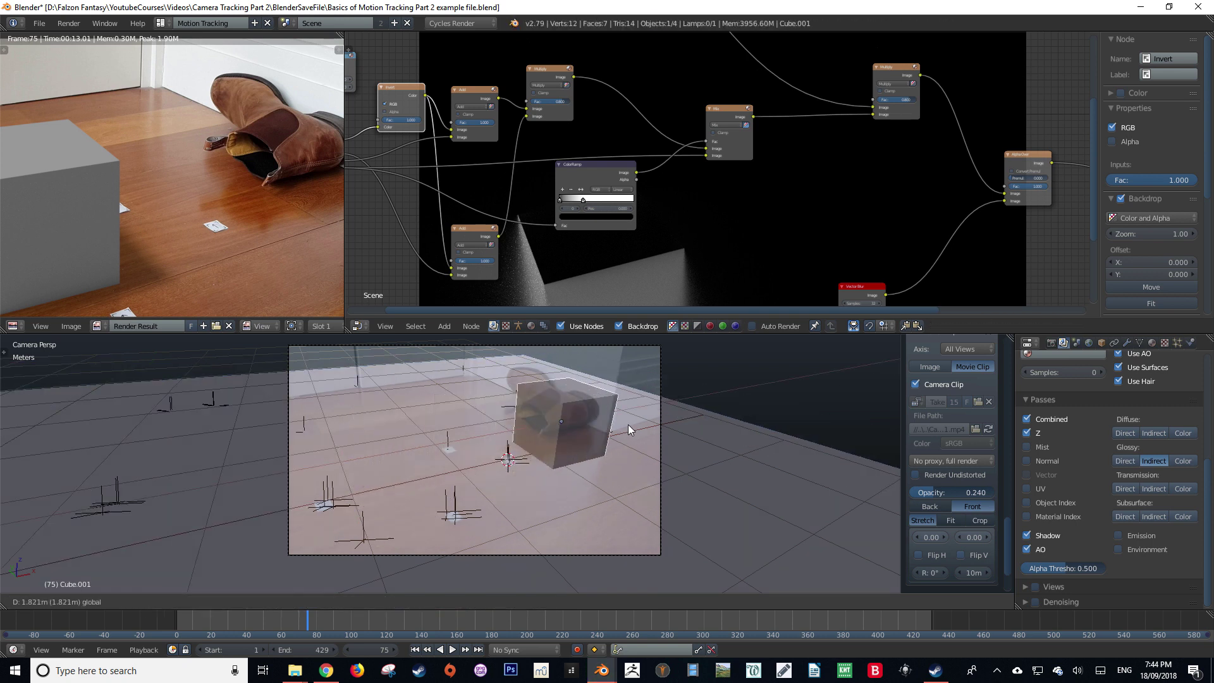
left_click(601, 437)
middle_click_drag(587, 438, 545, 453)
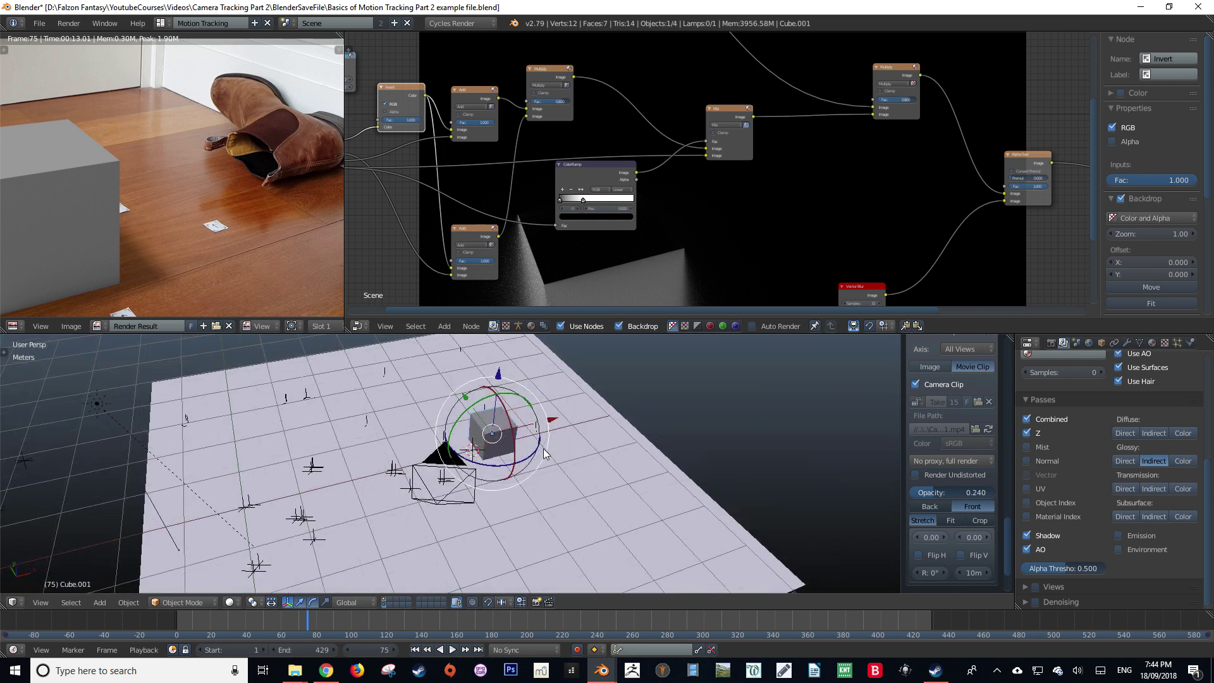
key("KP_0")
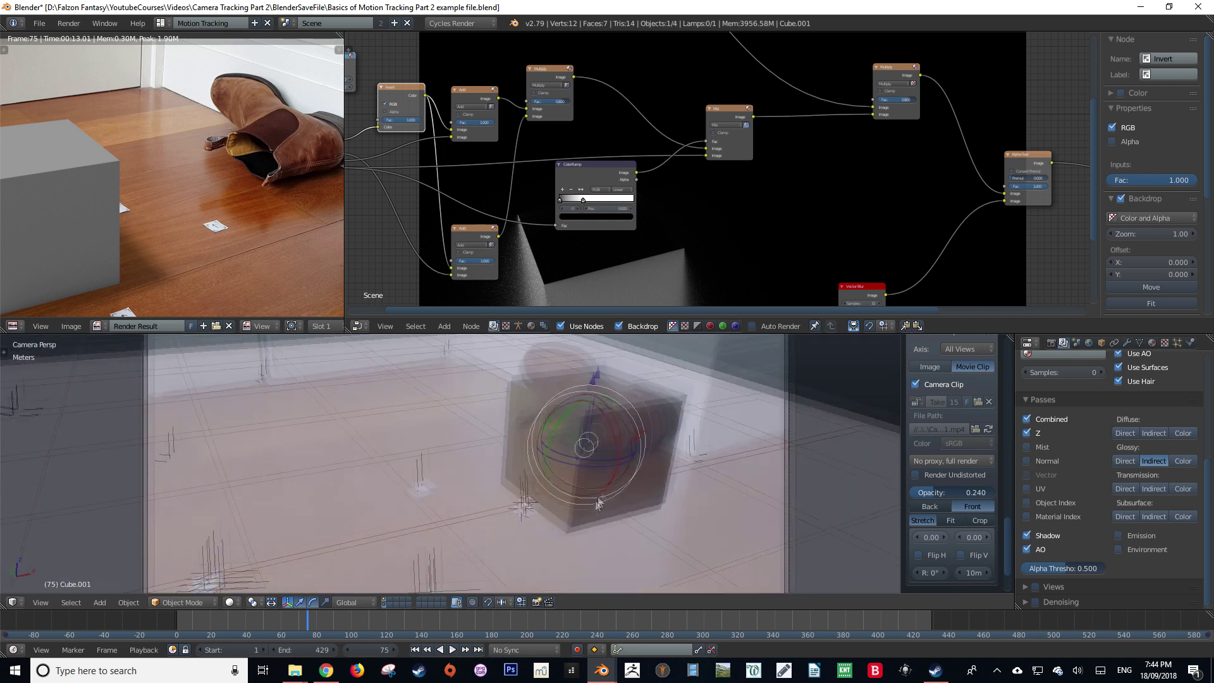
key("g")
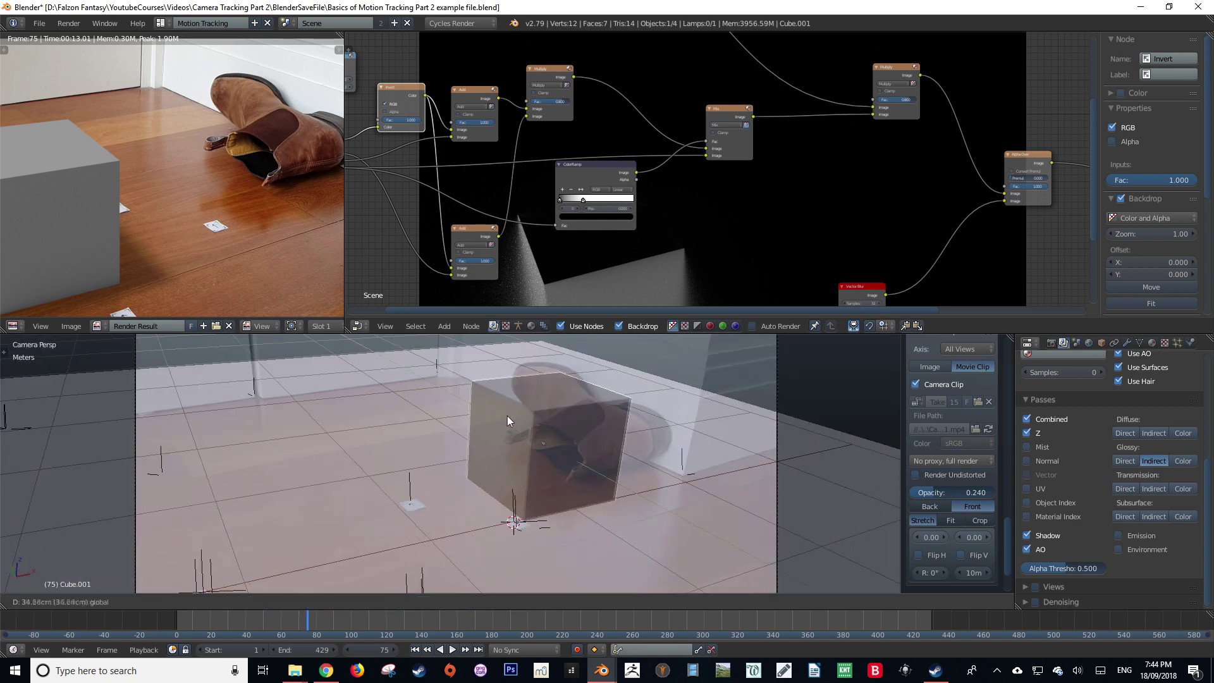
left_click(507, 415)
Step: Scale the cube down to roughly a quarter of its size and position it at the boot's opening
key("s")
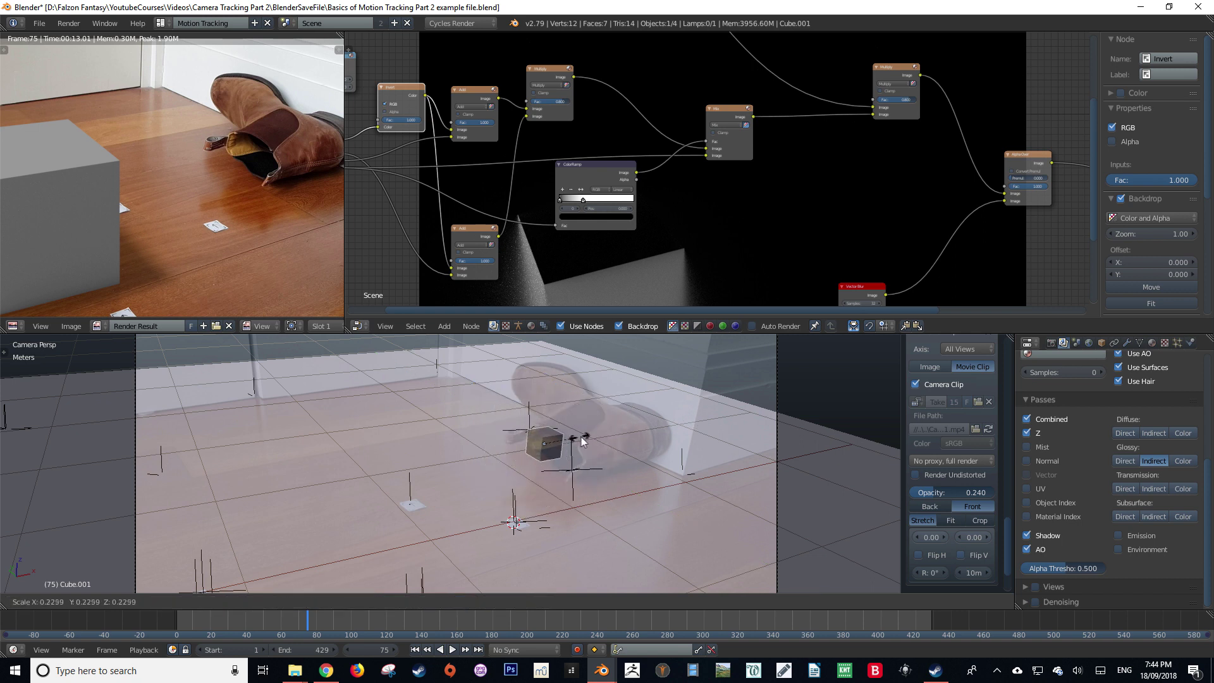
left_click(577, 441)
left_click_drag(596, 434, 604, 433)
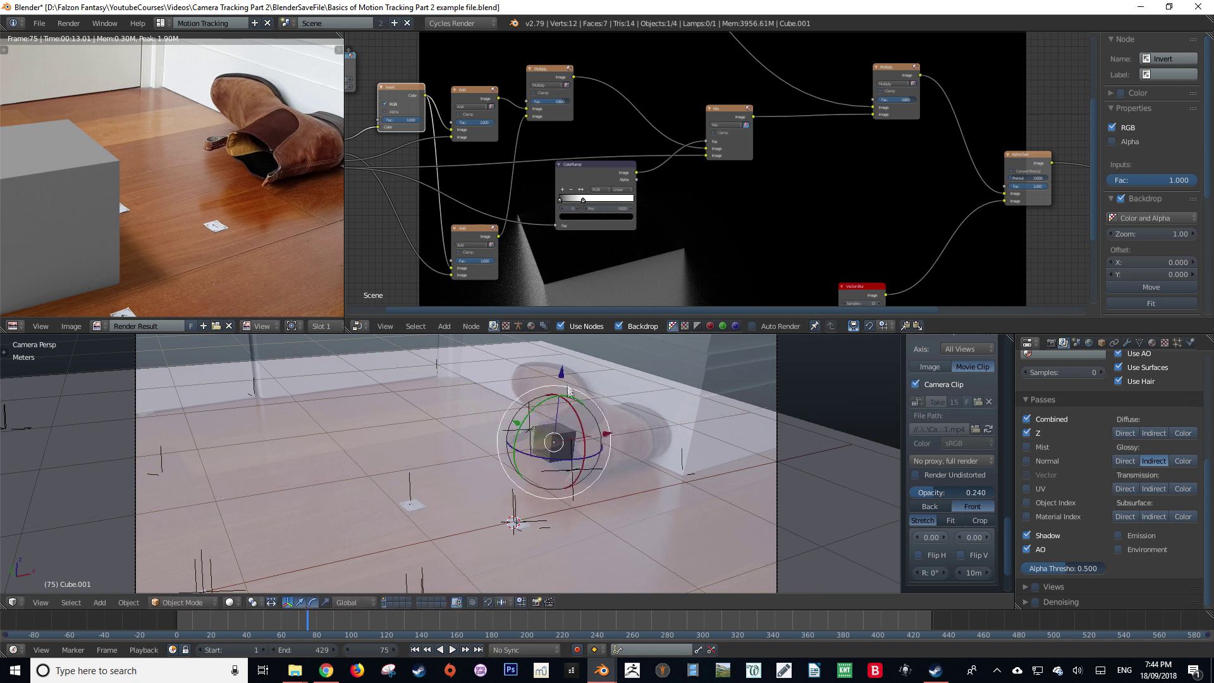
left_click_drag(561, 376, 559, 388)
left_click_drag(610, 445, 621, 444)
middle_click_drag(621, 444, 449, 463)
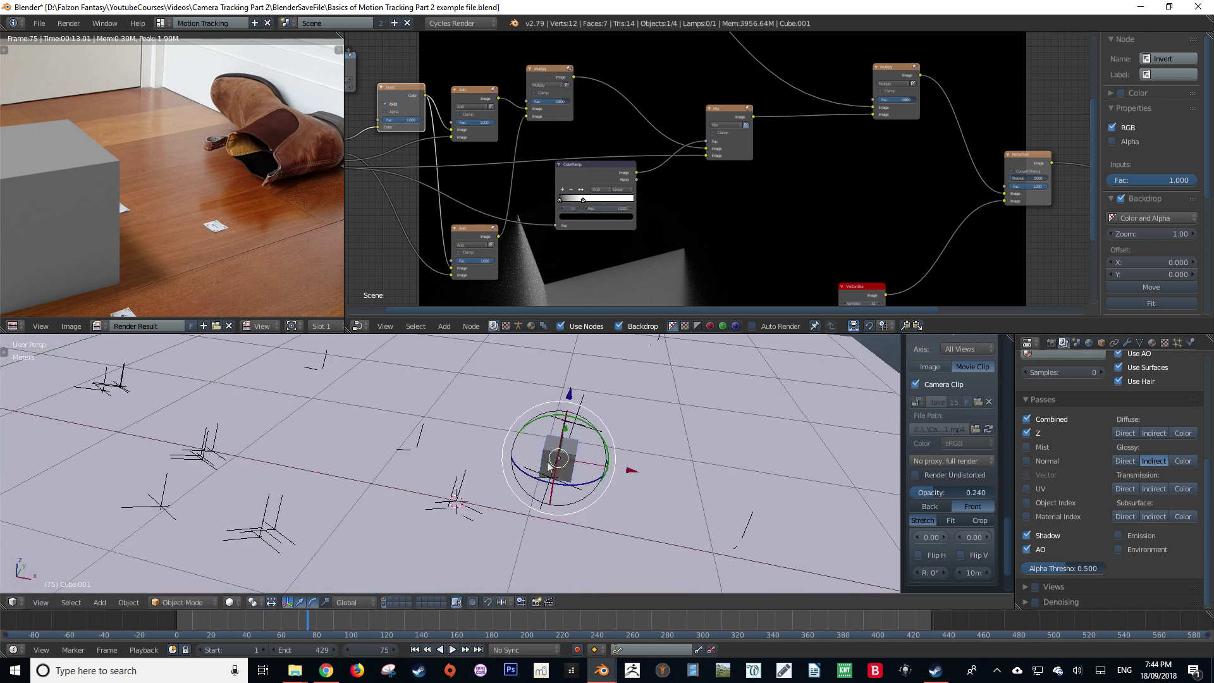
key("KP_0")
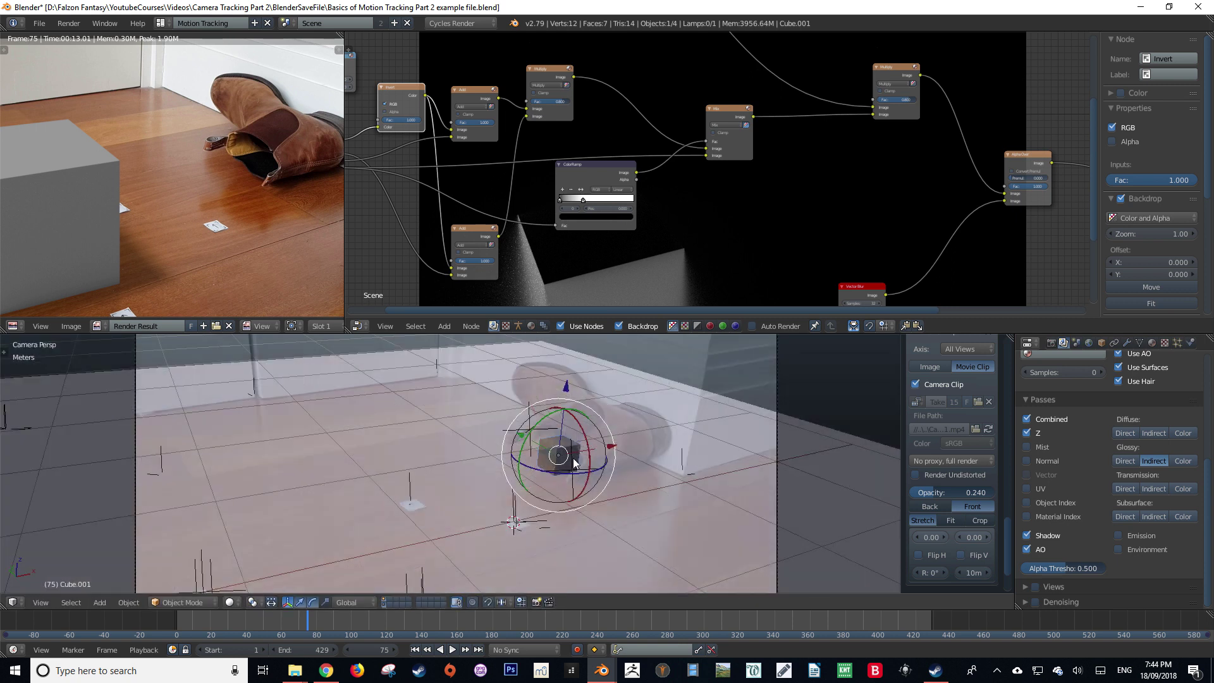
key("g")
left_click(582, 462)
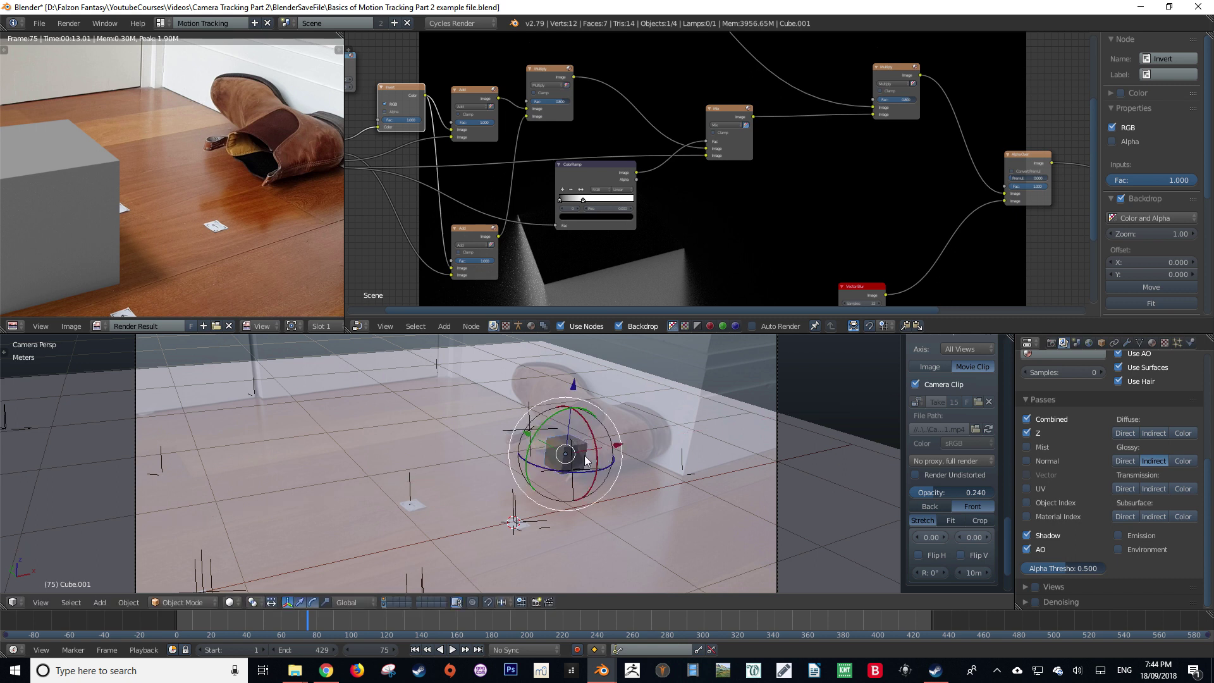
Step: Render frame 75 and examine the small cube against the boot, along with the footage nodes in the compositor
key("F12")
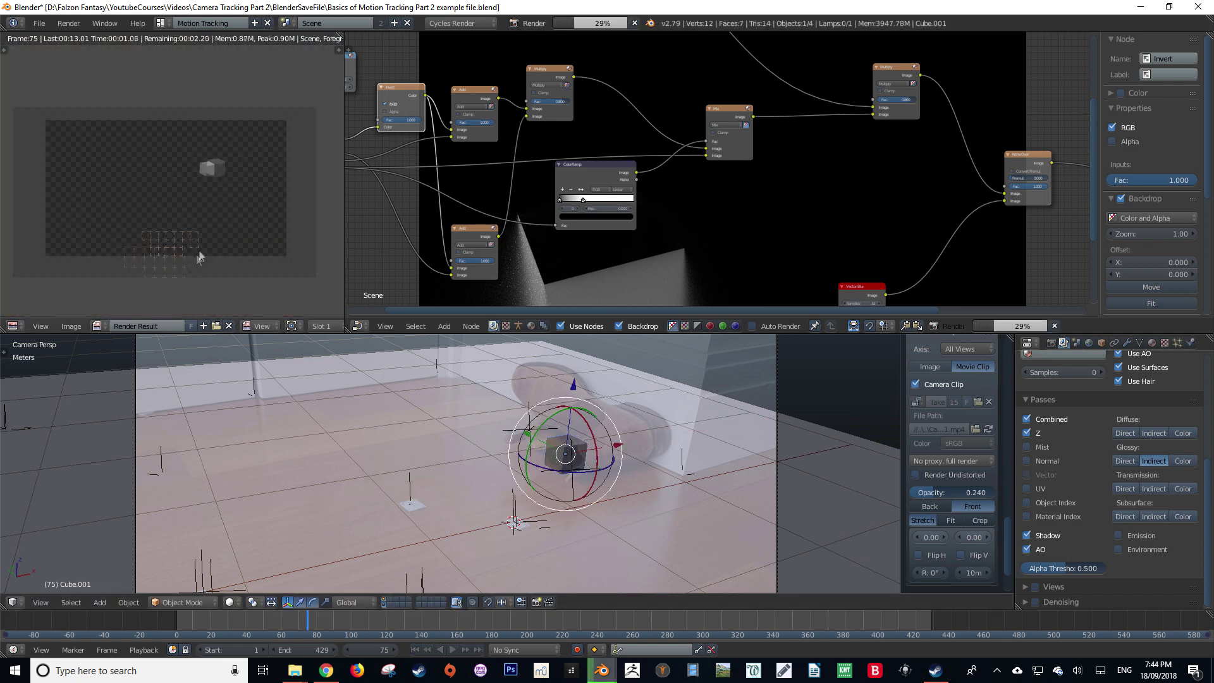
scroll(234, 197, "up", 1)
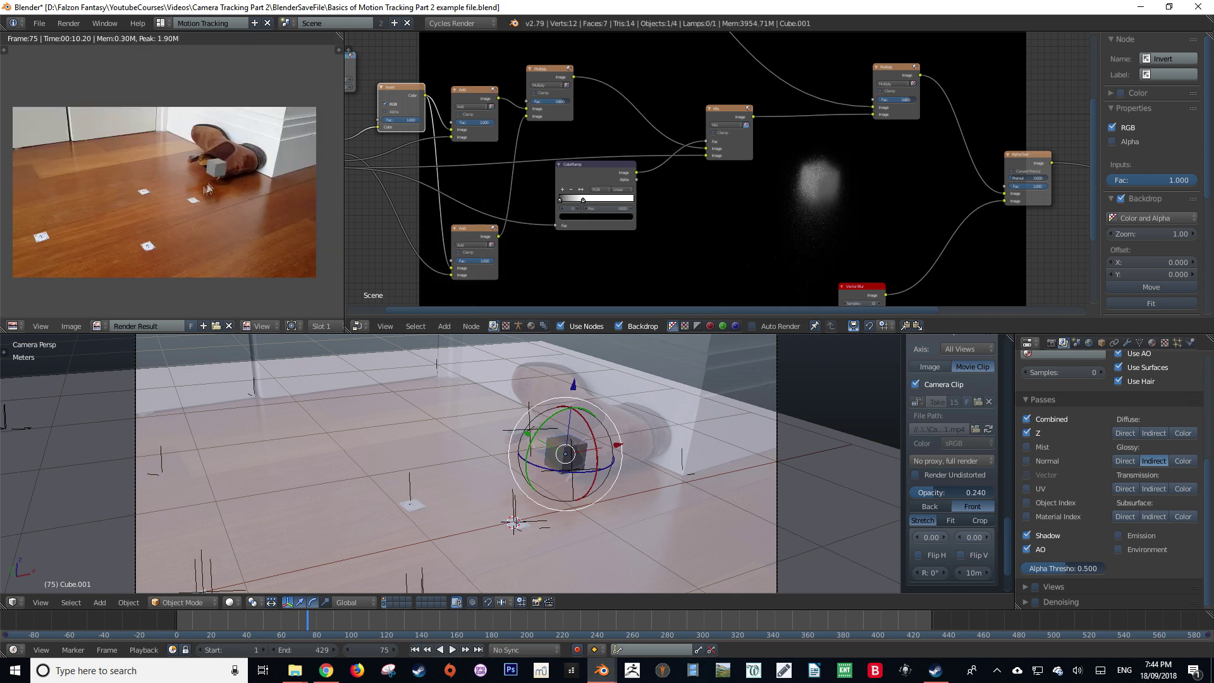
scroll(267, 147, "up", 2)
middle_click_drag(267, 147, 128, 178)
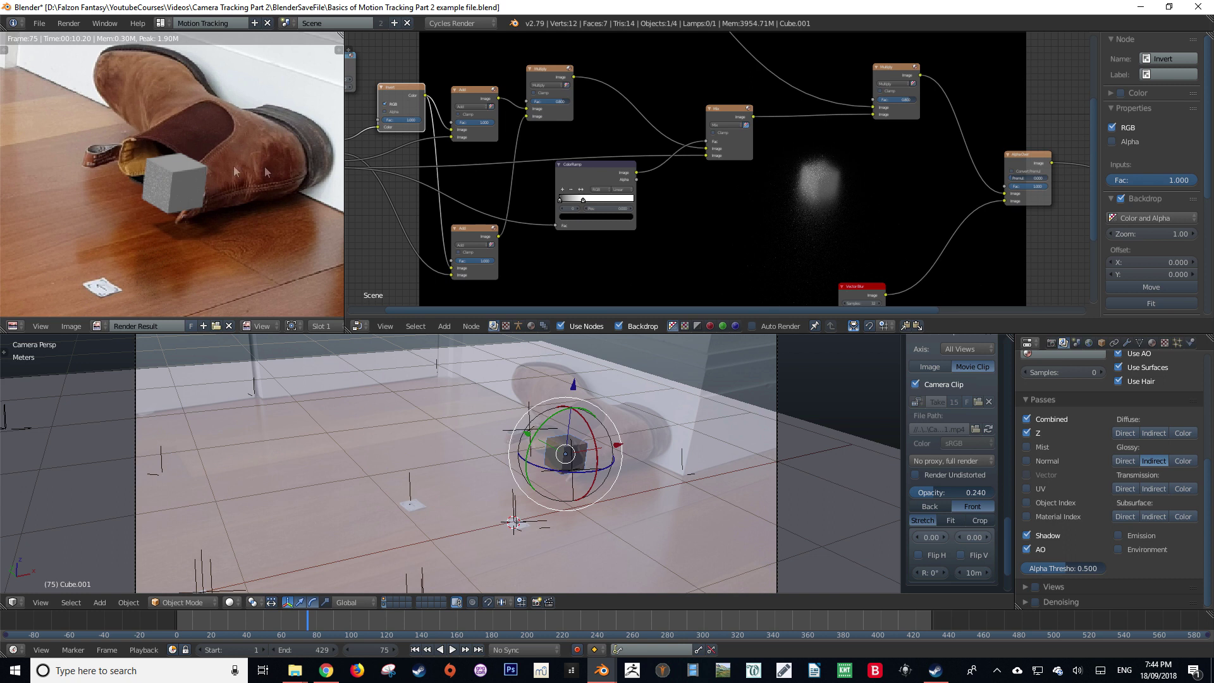
scroll(448, 158, "down", 8)
middle_click_drag(448, 158, 398, 251)
scroll(487, 139, "up", 5)
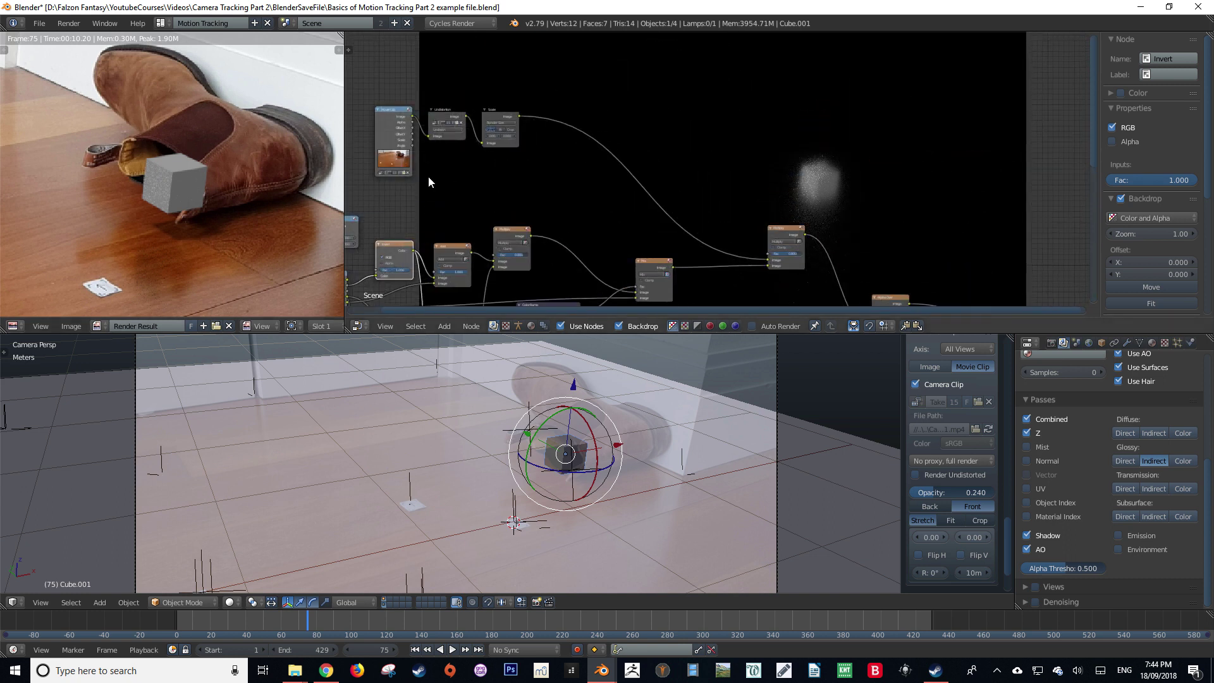
middle_click_drag(427, 176, 464, 145)
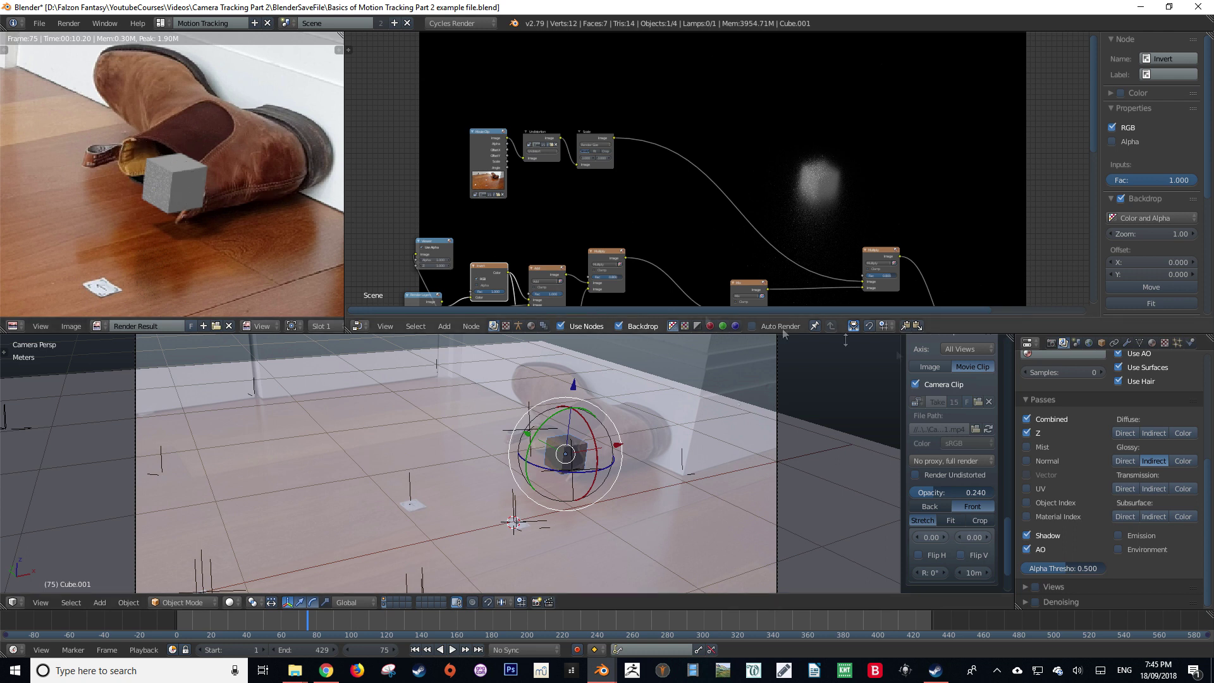
Step: Add a render layer named BootMask and assign it to the second layer only
scroll(686, 446, "down", 3)
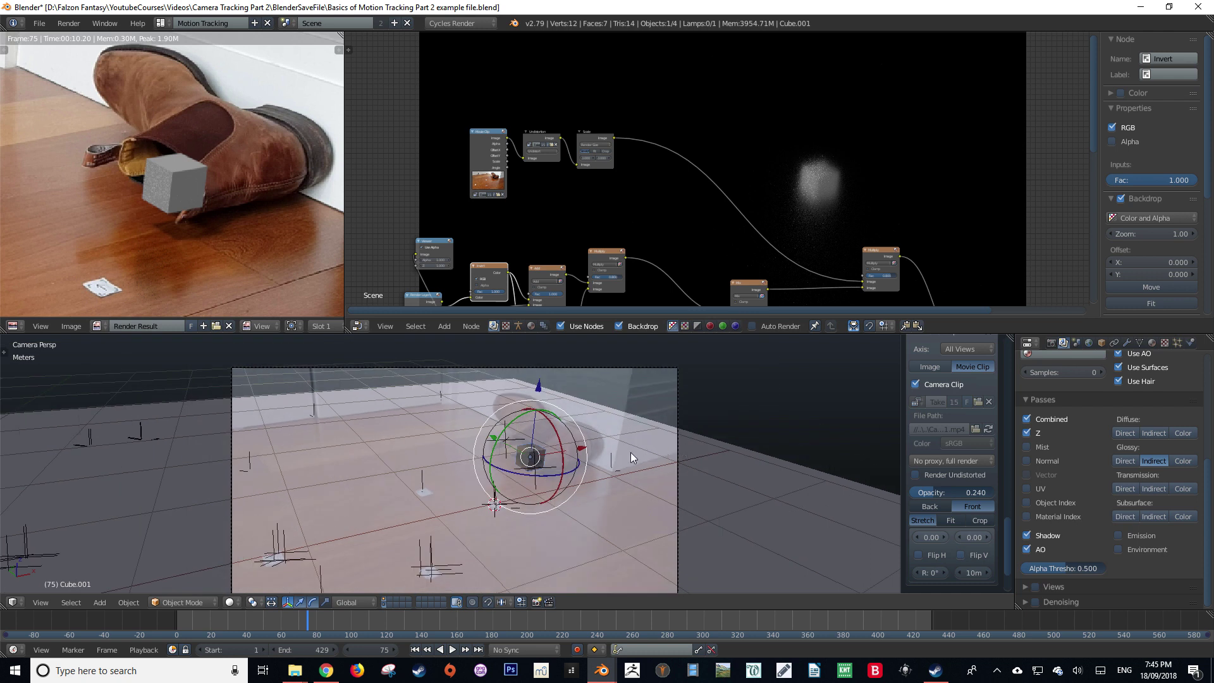
scroll(1119, 411, "up", 7)
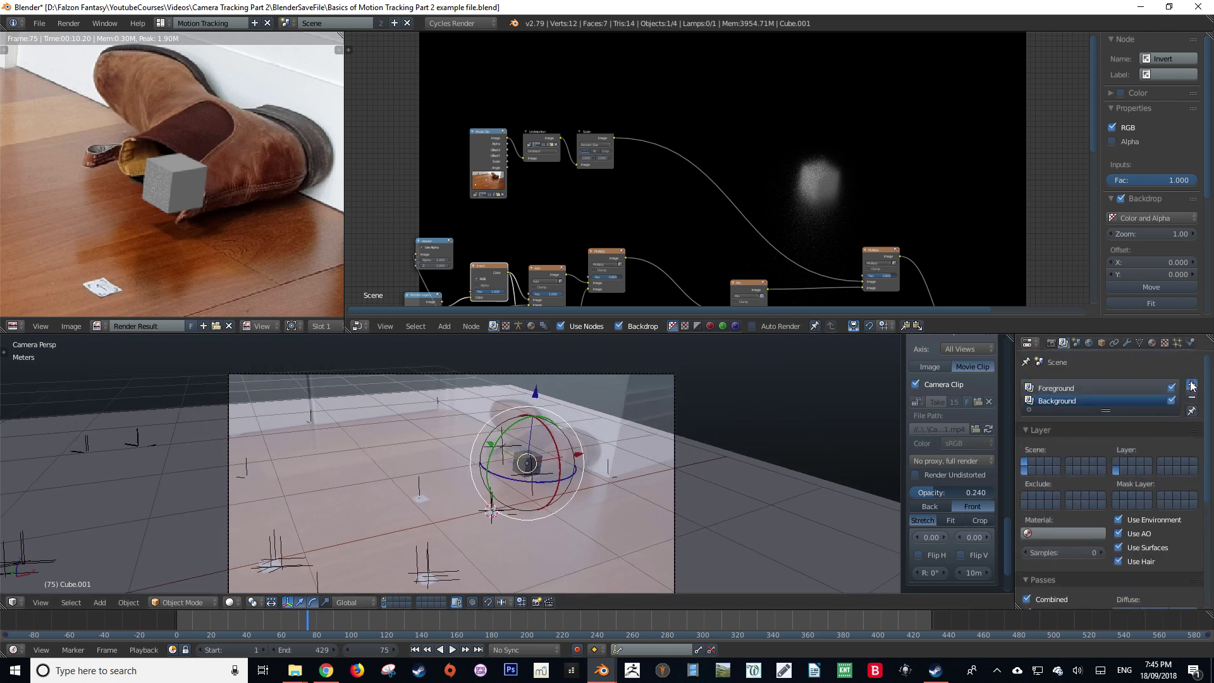
left_click(1193, 385)
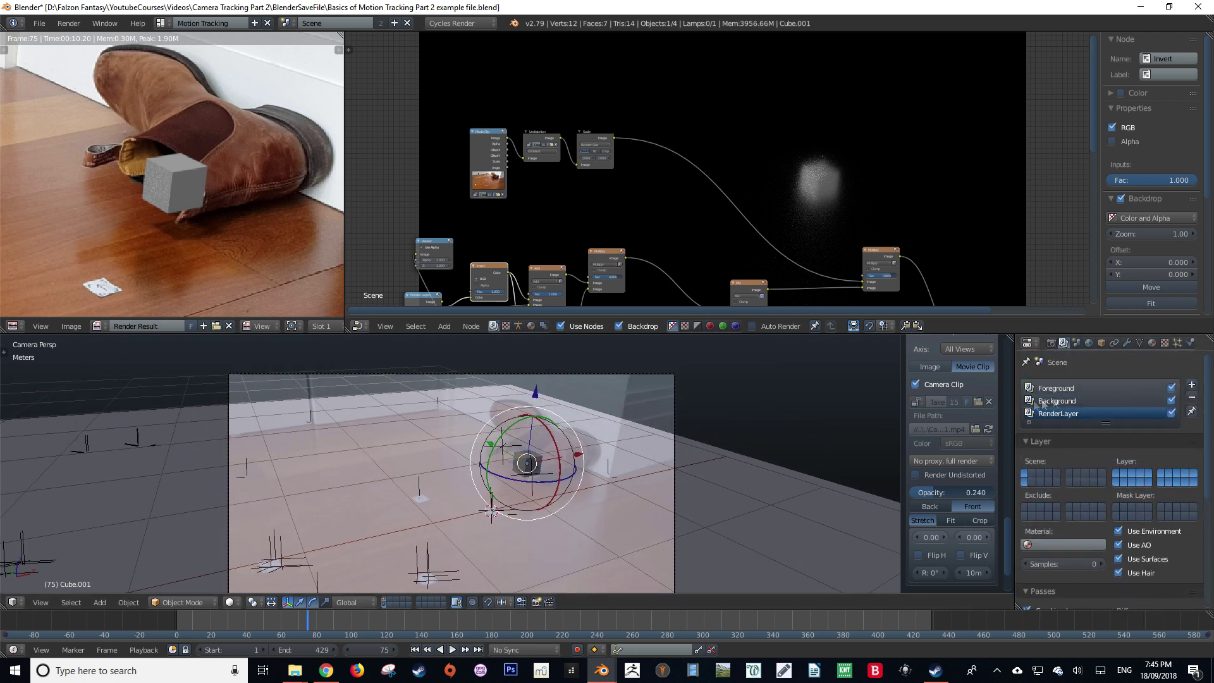
double_click(1077, 413)
type("BootMask")
left_click(1124, 475)
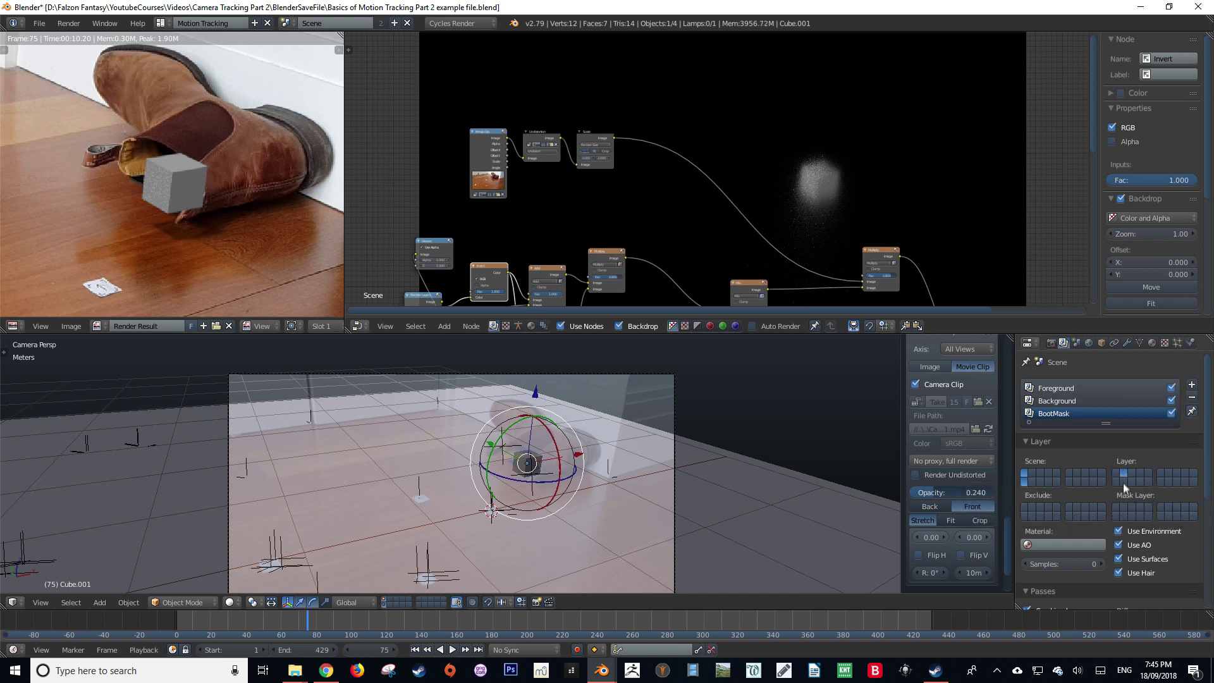
Step: Display the first scene layer and place the 3D cursor beside the small cube
left_click(390, 598)
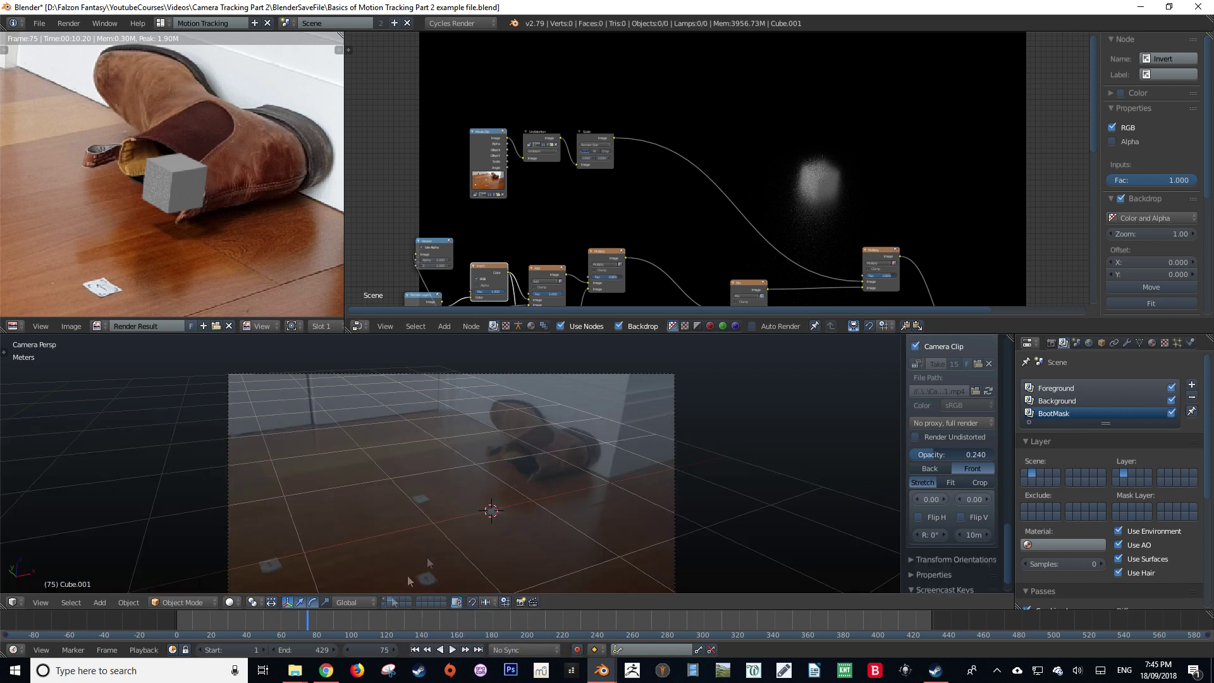
middle_click_drag(509, 469, 533, 481)
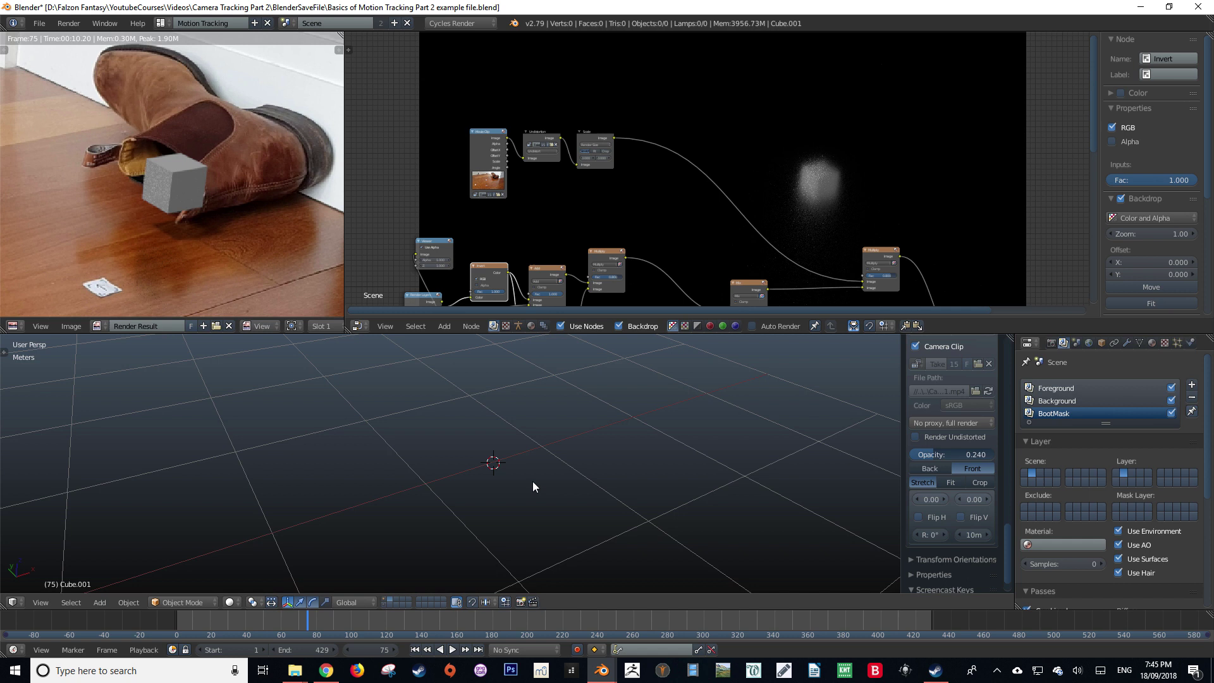
left_click(387, 600)
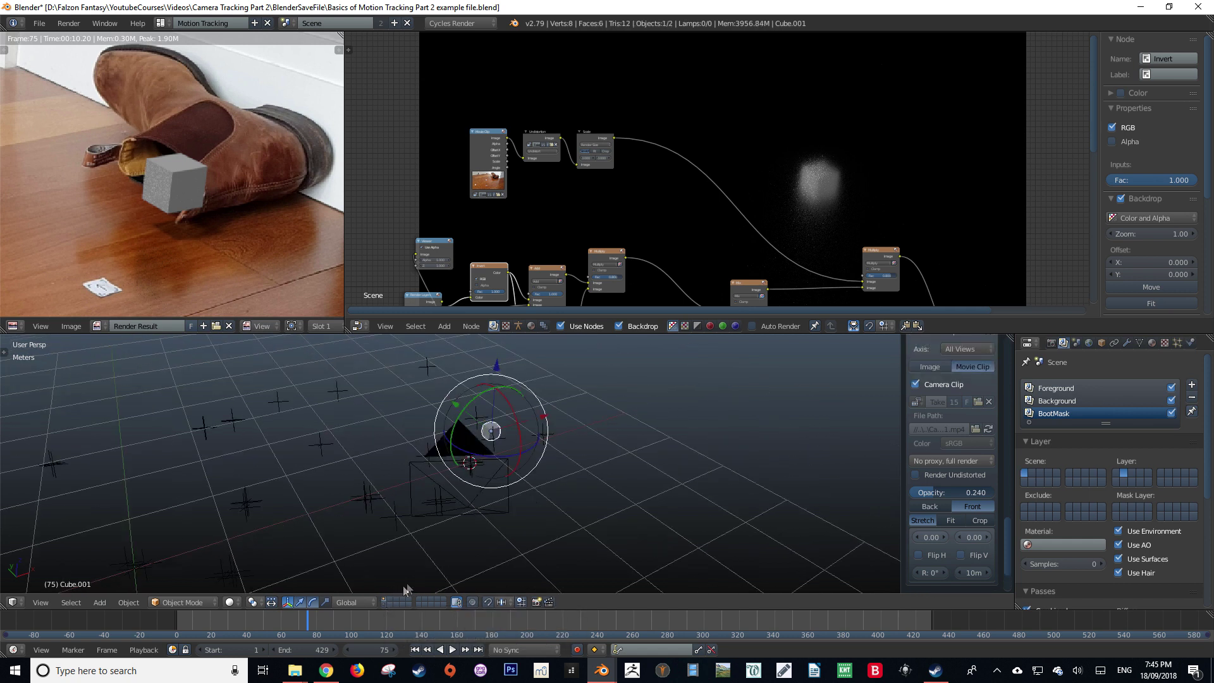
right_click(481, 422)
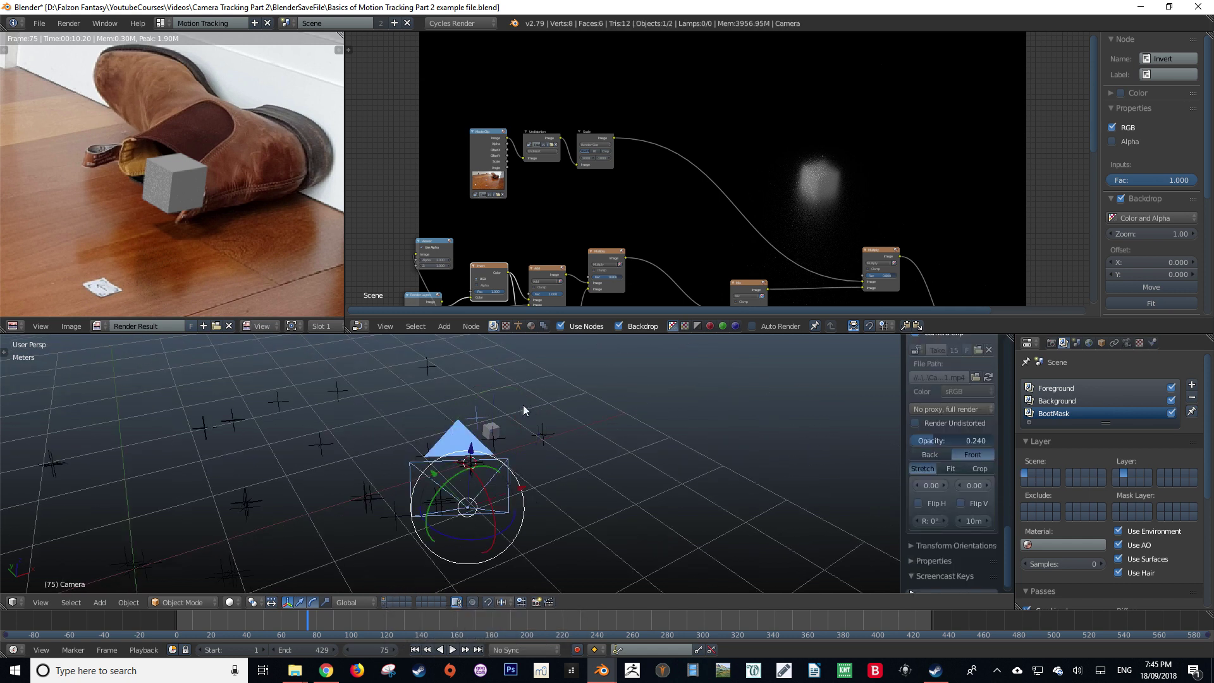
middle_click_drag(524, 410, 499, 431)
key("shift+s")
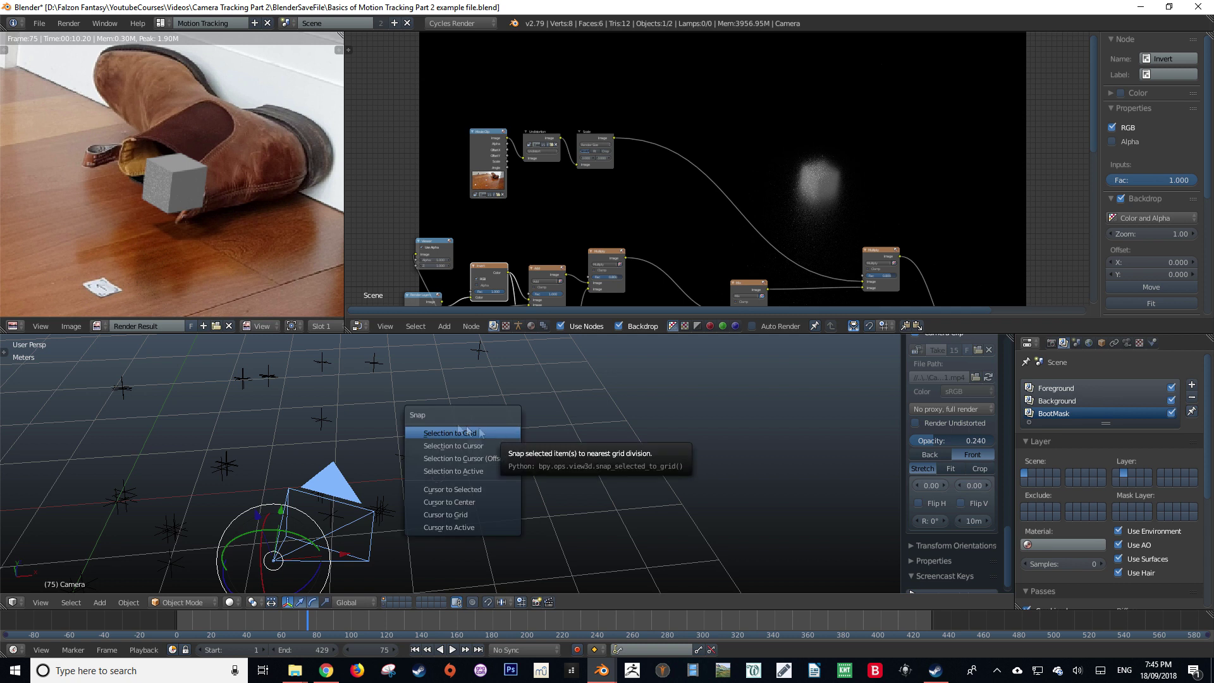
left_click(475, 490)
scroll(461, 417, "up", 2)
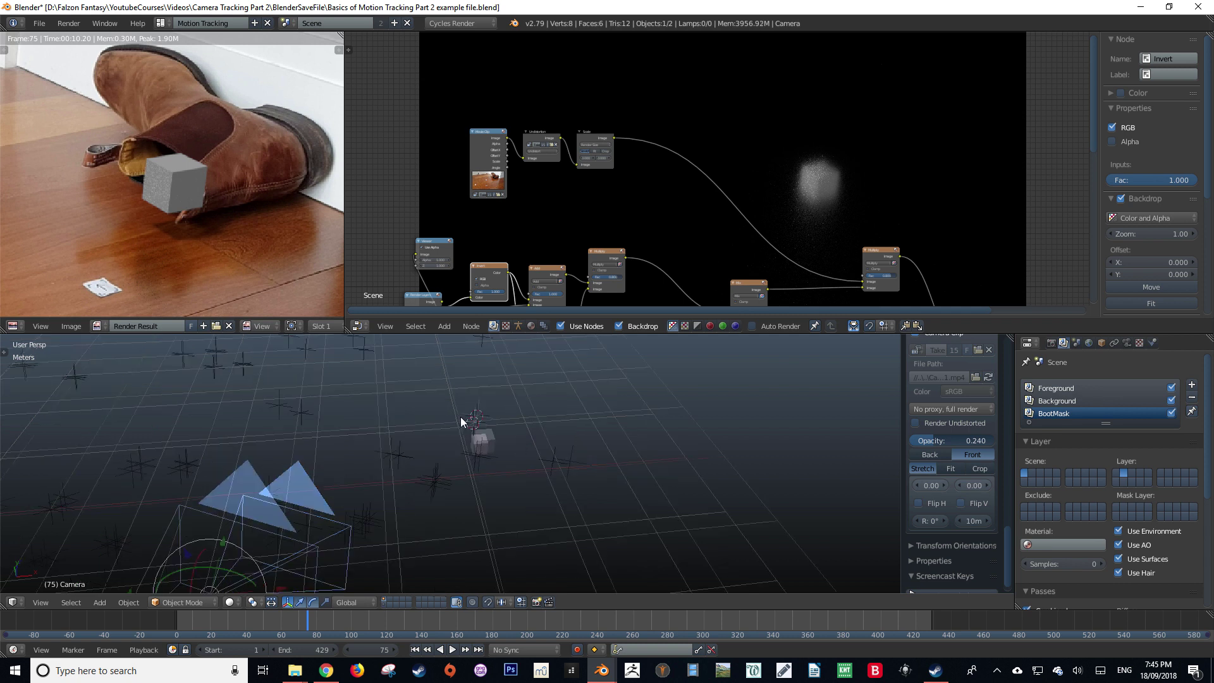
scroll(462, 416, "up", 3)
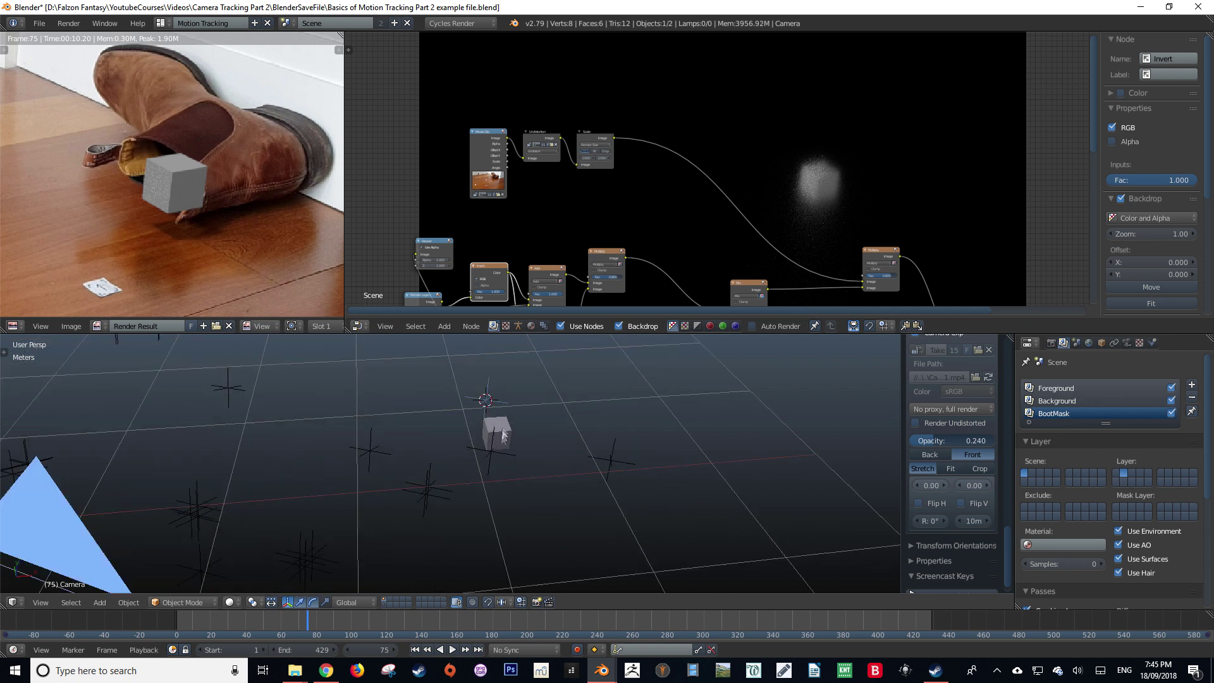
Step: Display only the second scene layer and add a cylinder mesh at the 3D cursor in the camera view
left_click(390, 599)
middle_click_drag(501, 446, 532, 434)
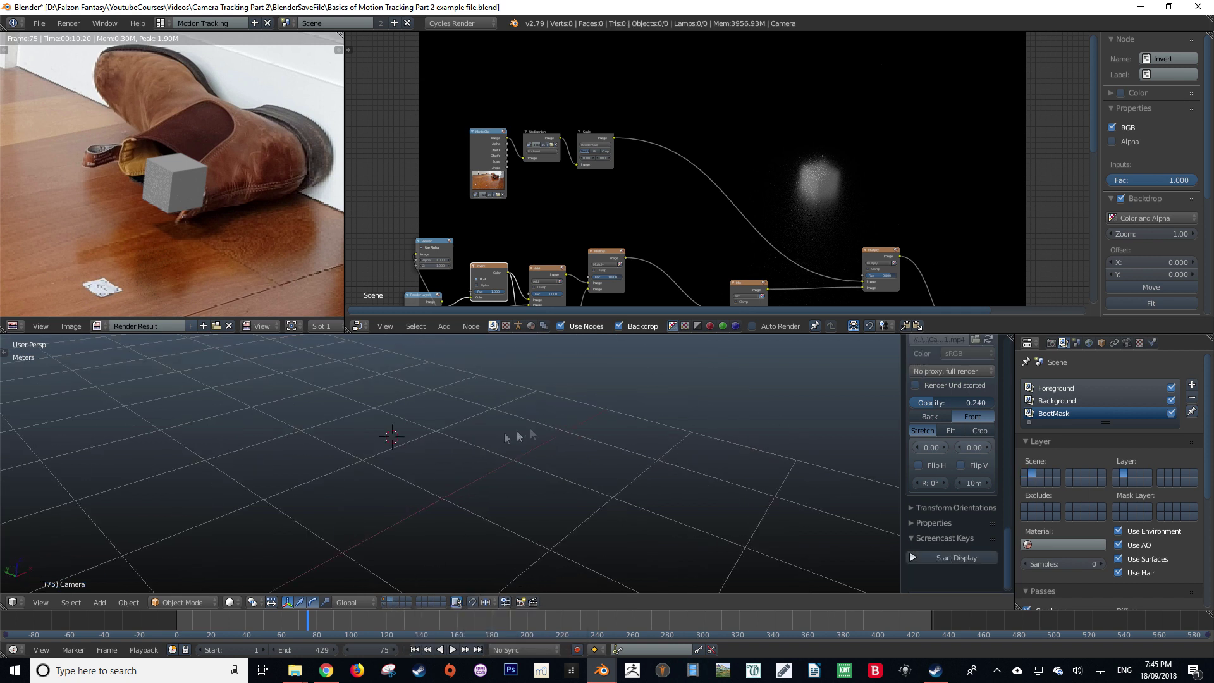
key("KP_0")
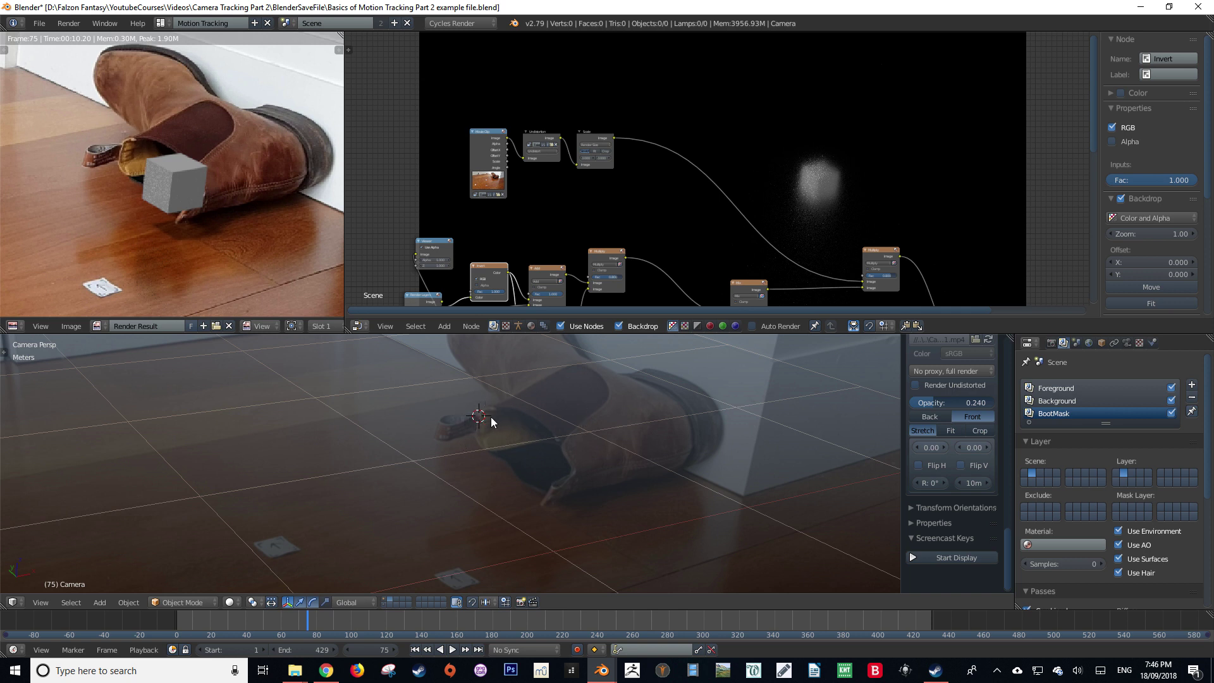
key("shift+a")
mouse_move(485, 417)
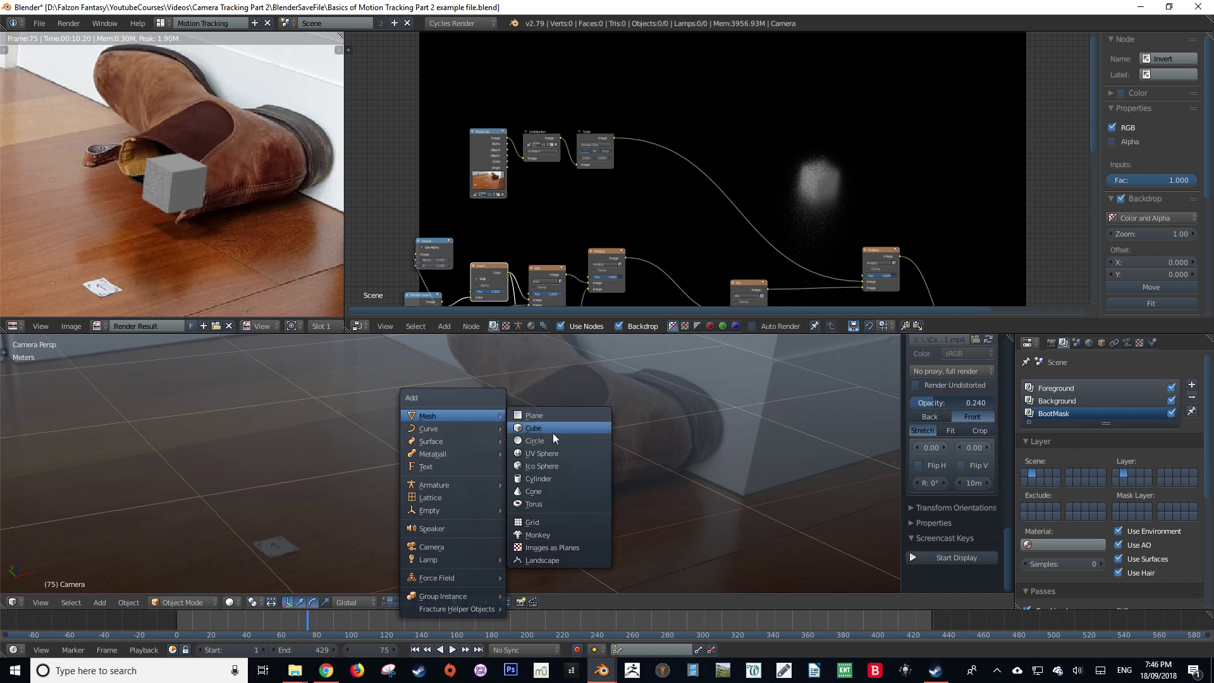
left_click(555, 477)
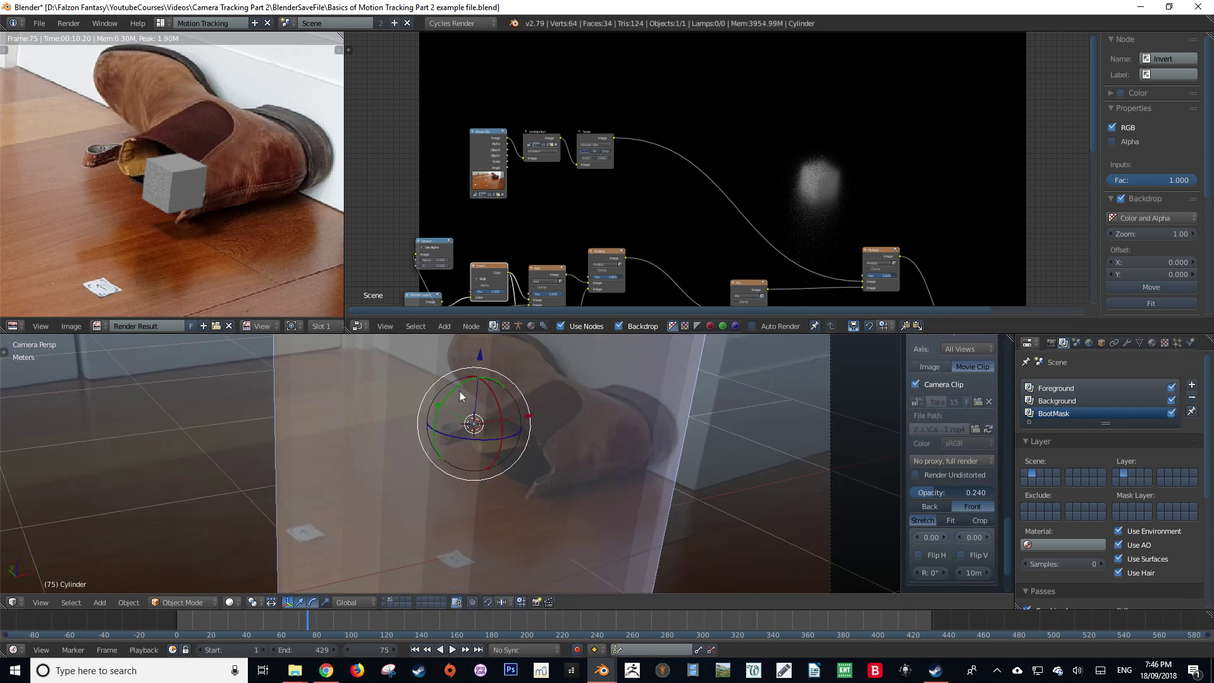
Step: Rotate the cylinder onto its side and scale it down to about the width of the boot's shaft
left_click_drag(453, 391, 424, 462)
key("s")
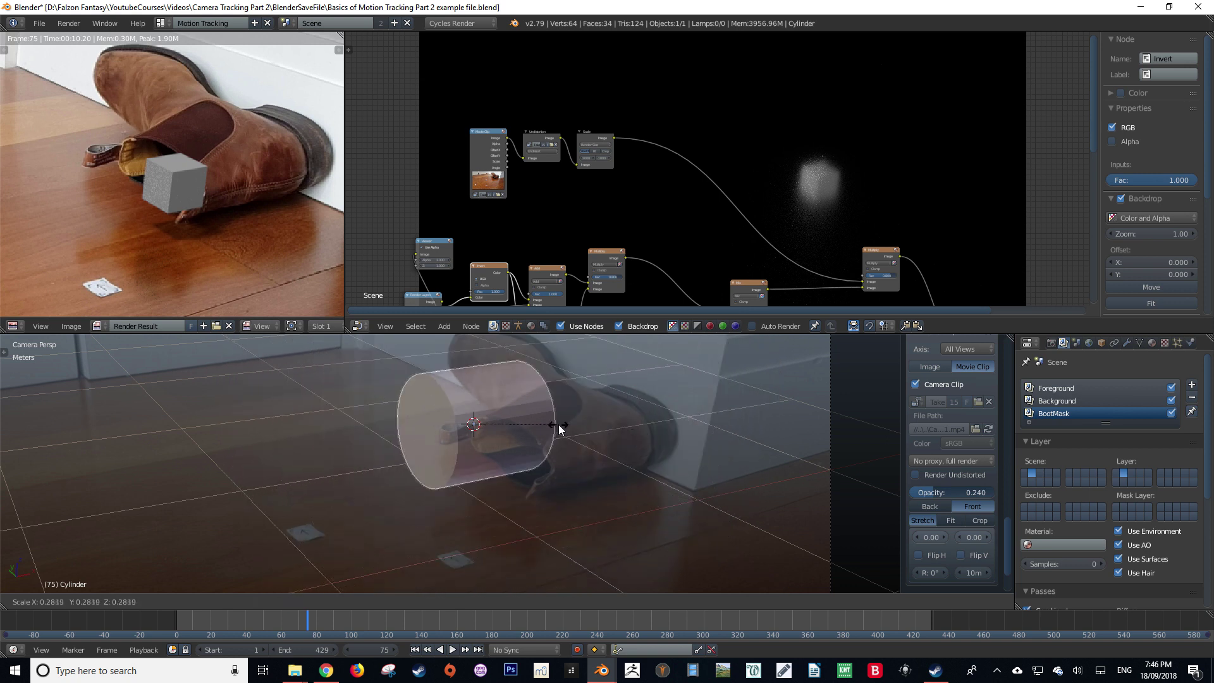
left_click(508, 435)
left_click_drag(467, 440, 472, 444)
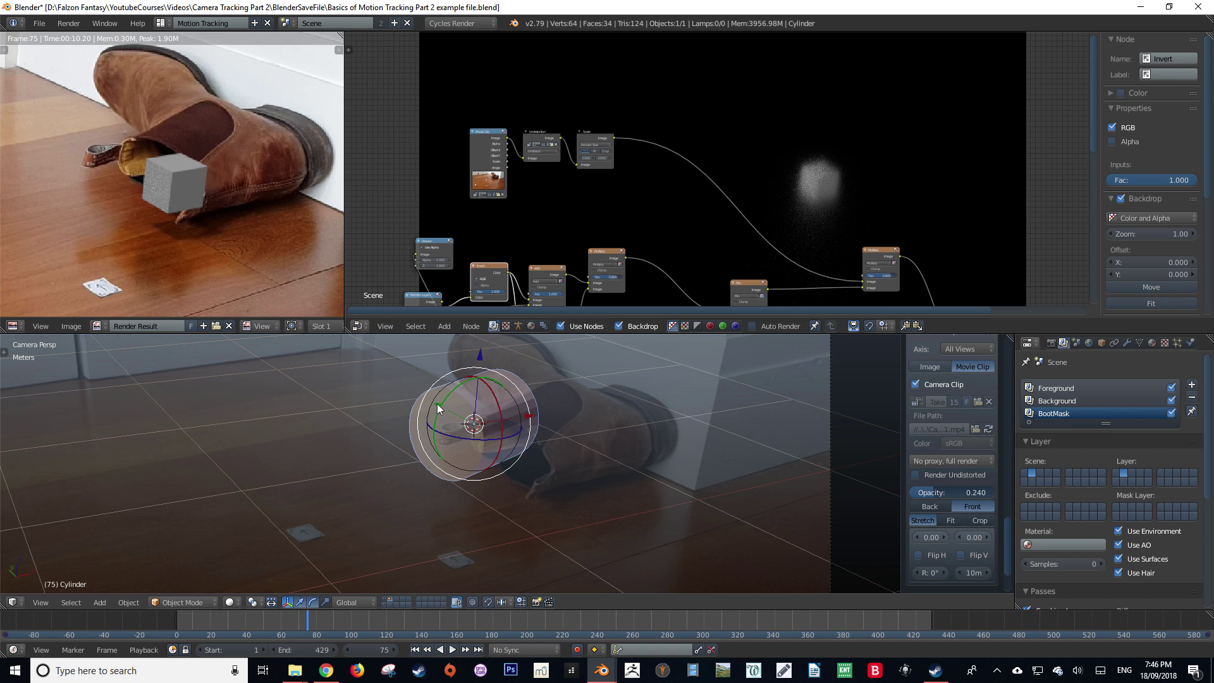
Step: Move the cylinder along the floor and over the boot's opening as seen through the camera
key("g")
left_click(575, 435)
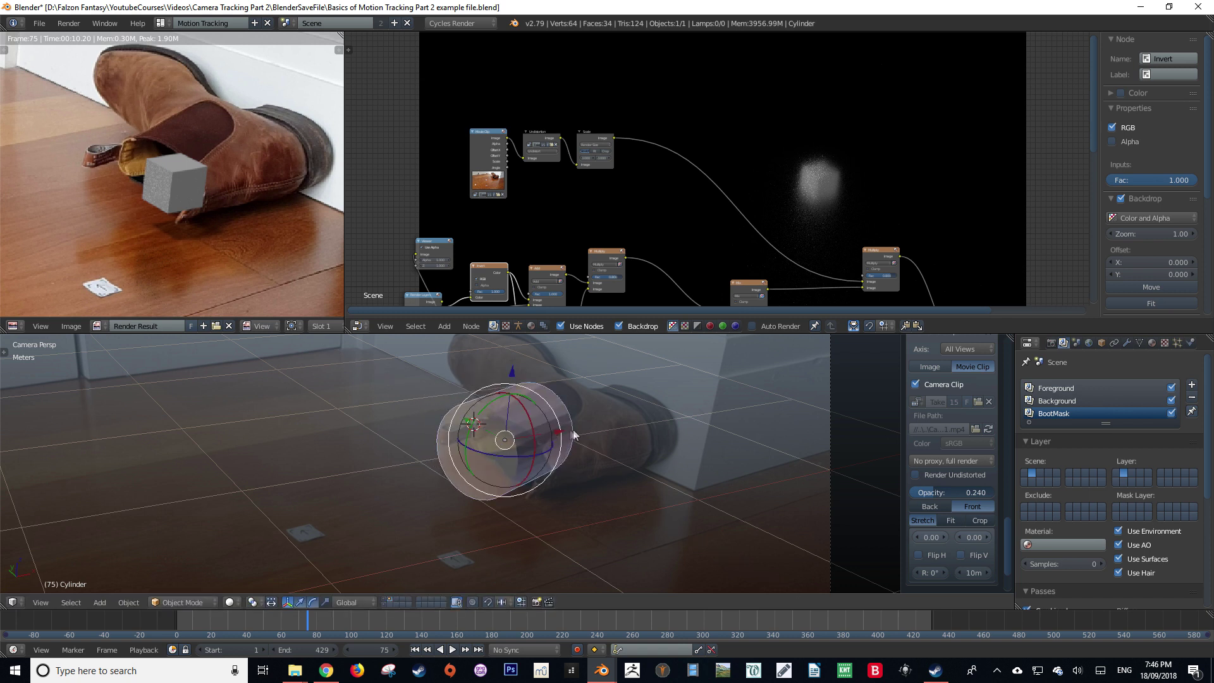
middle_click_drag(549, 427, 554, 430)
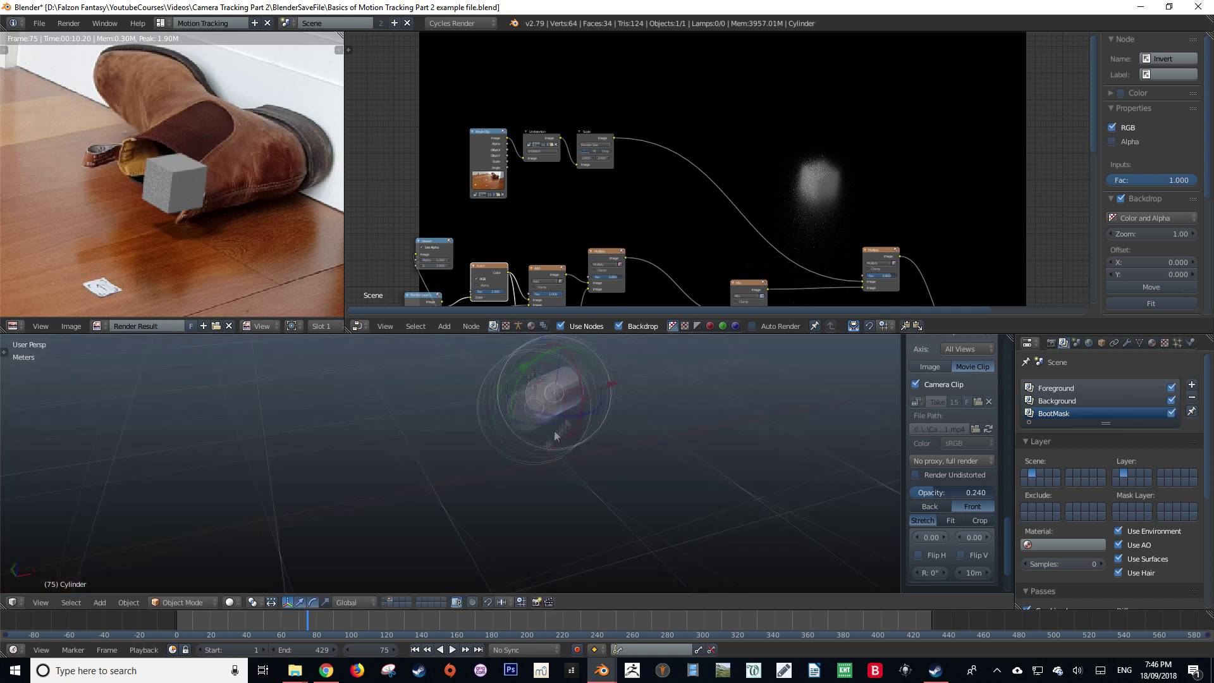
key("KP_0")
key("g")
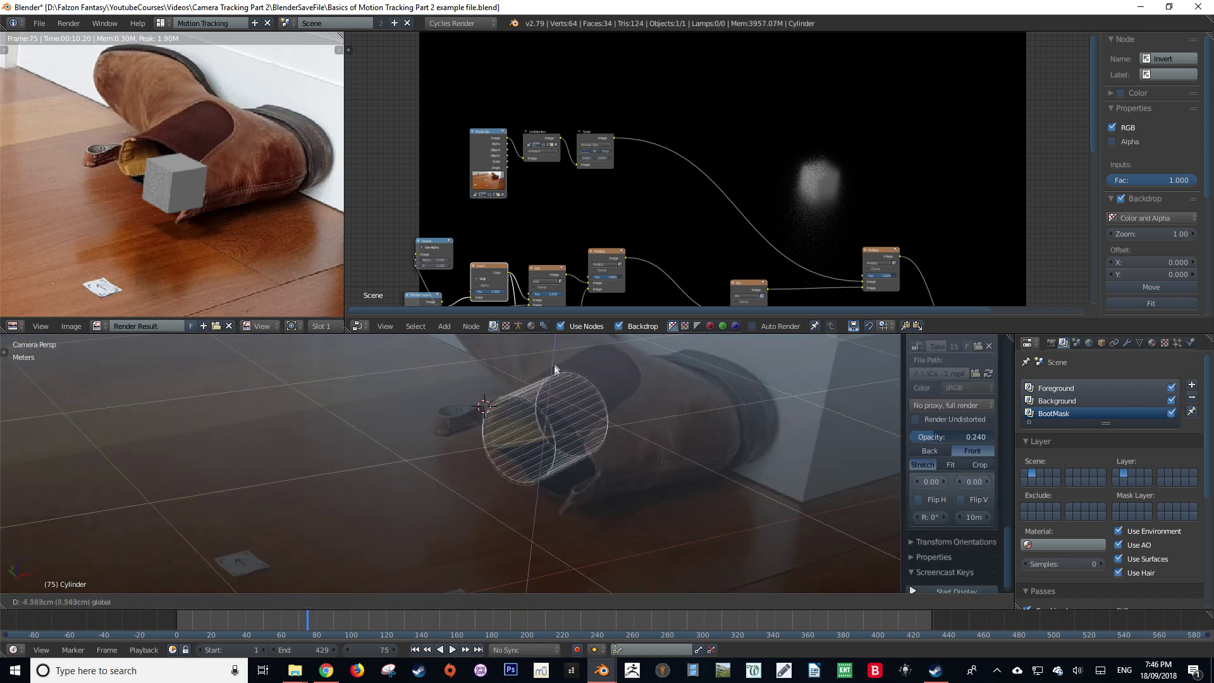
left_click_drag(554, 370, 554, 374)
Step: Rotate the cylinder slightly in the camera view to line it up with the boot's shaft
key("z")
middle_click_drag(555, 375, 556, 411)
key("KP_0")
left_click_drag(506, 428, 524, 423)
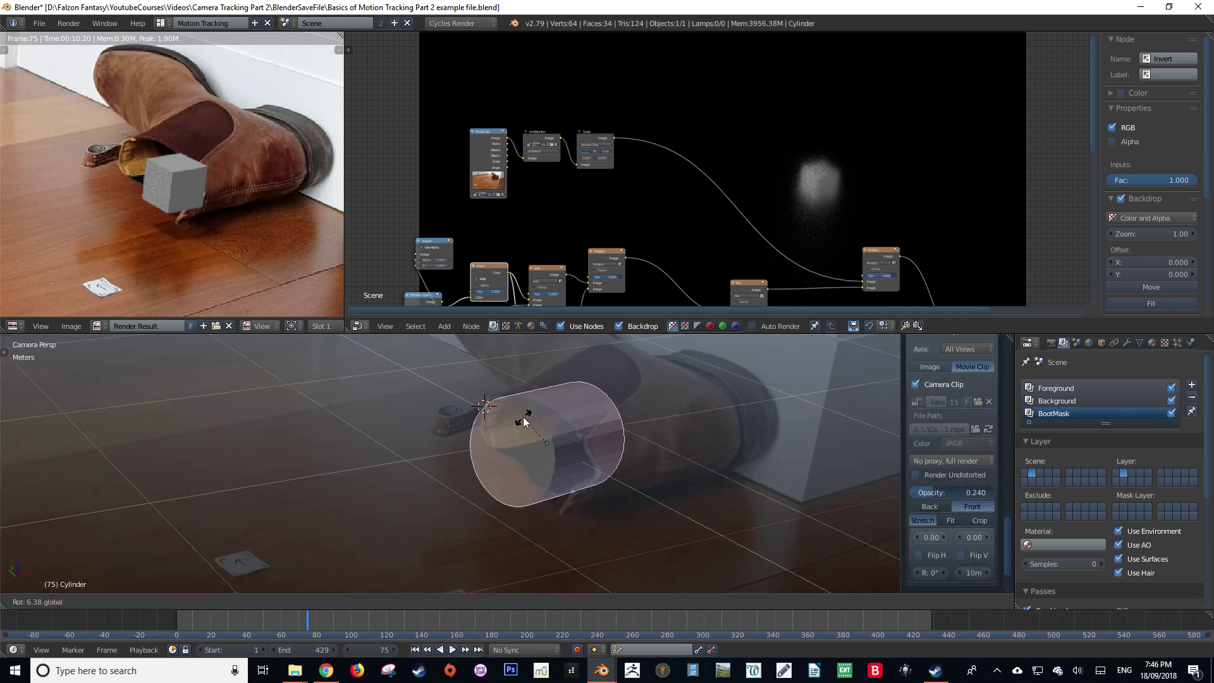
left_click(559, 467)
Step: Enable proportional editing in Edit Mode and try moving a lower front-rim vertex with the falloff size reduced to 0.35
key("Tab")
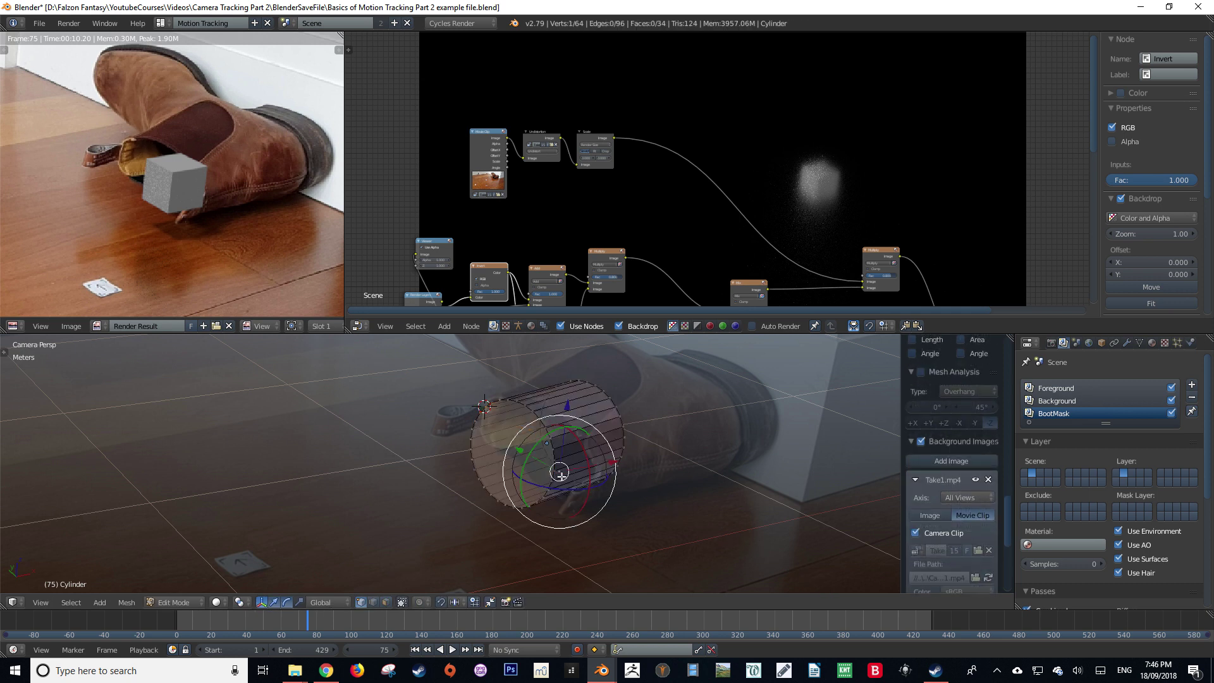
right_click(558, 472)
key("o")
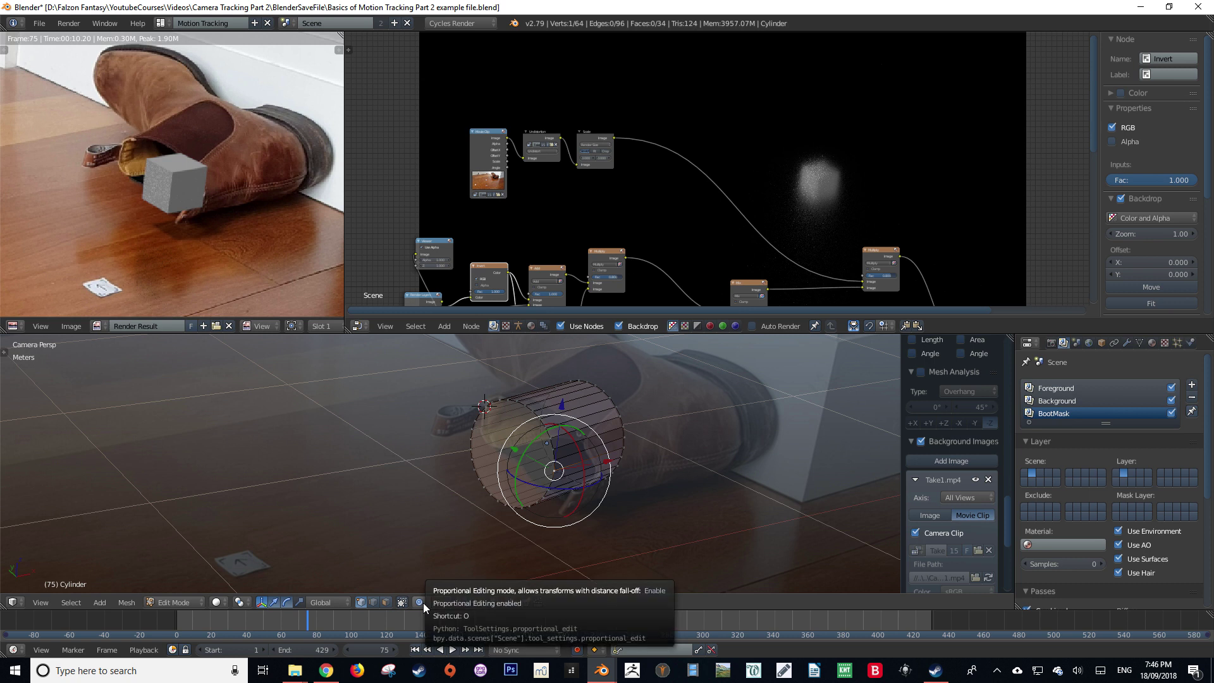
key("g")
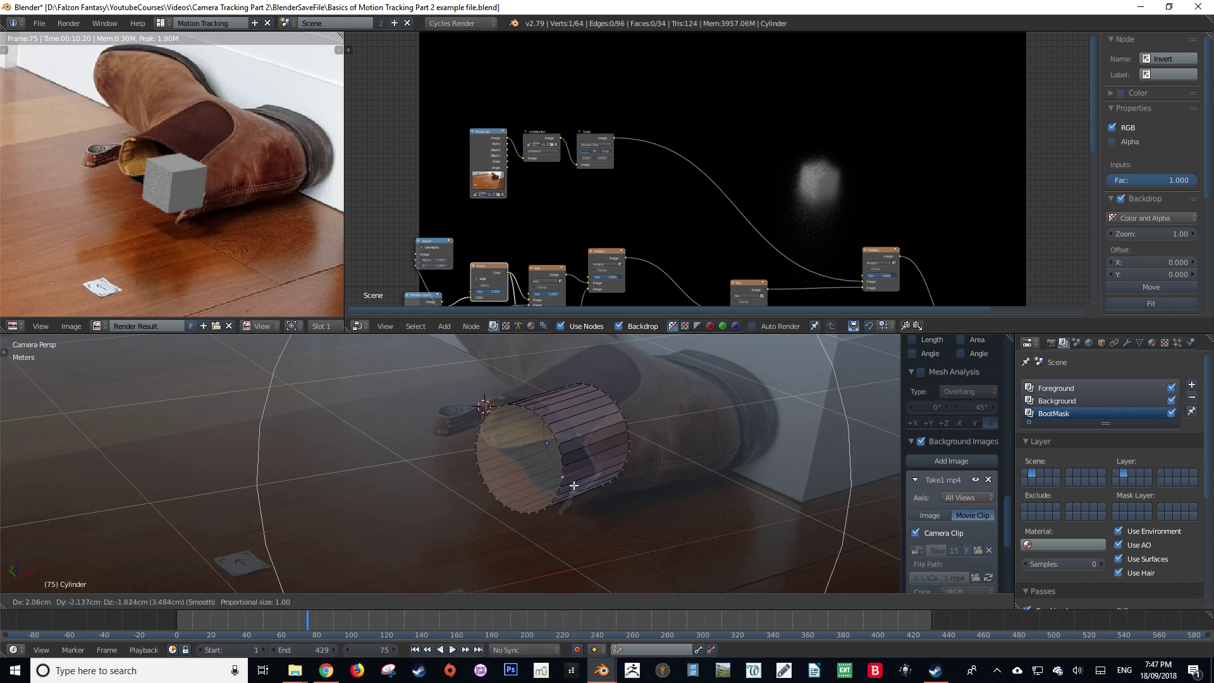
scroll(589, 487, "up", 8)
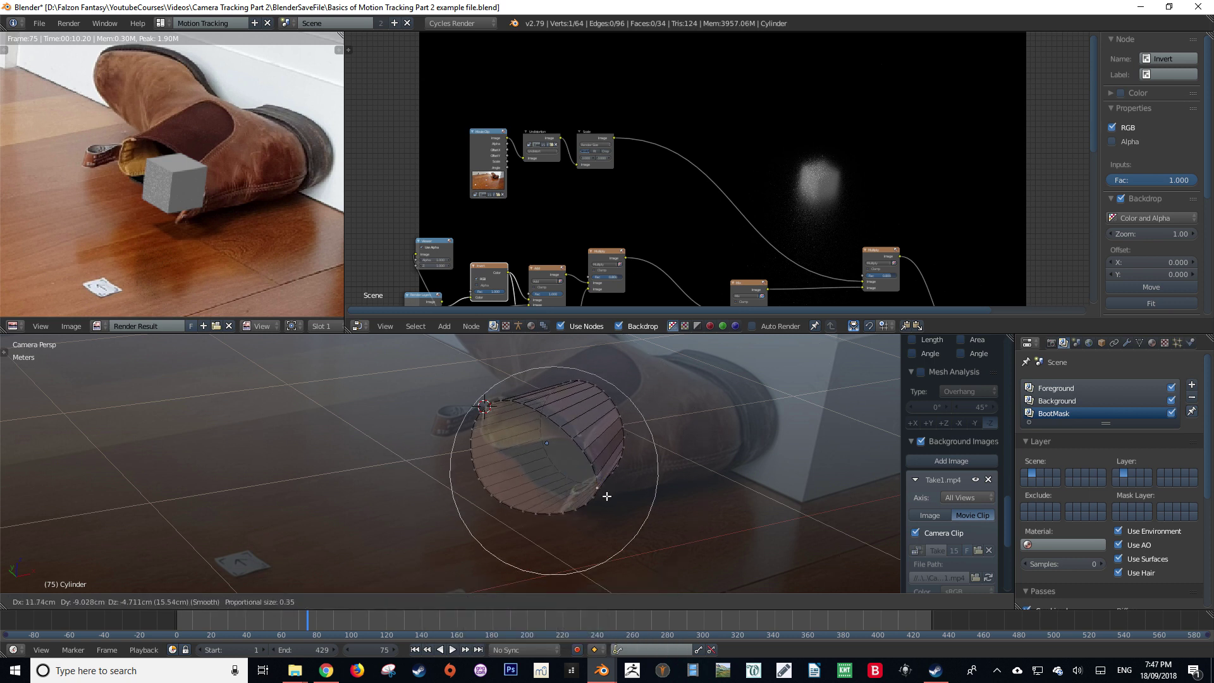
right_click(623, 450)
Step: Pull a matching pair of front- and back-rim vertices outward with proportional editing so the cylinder's side follows the boot's outline
right_click(630, 440, "shift")
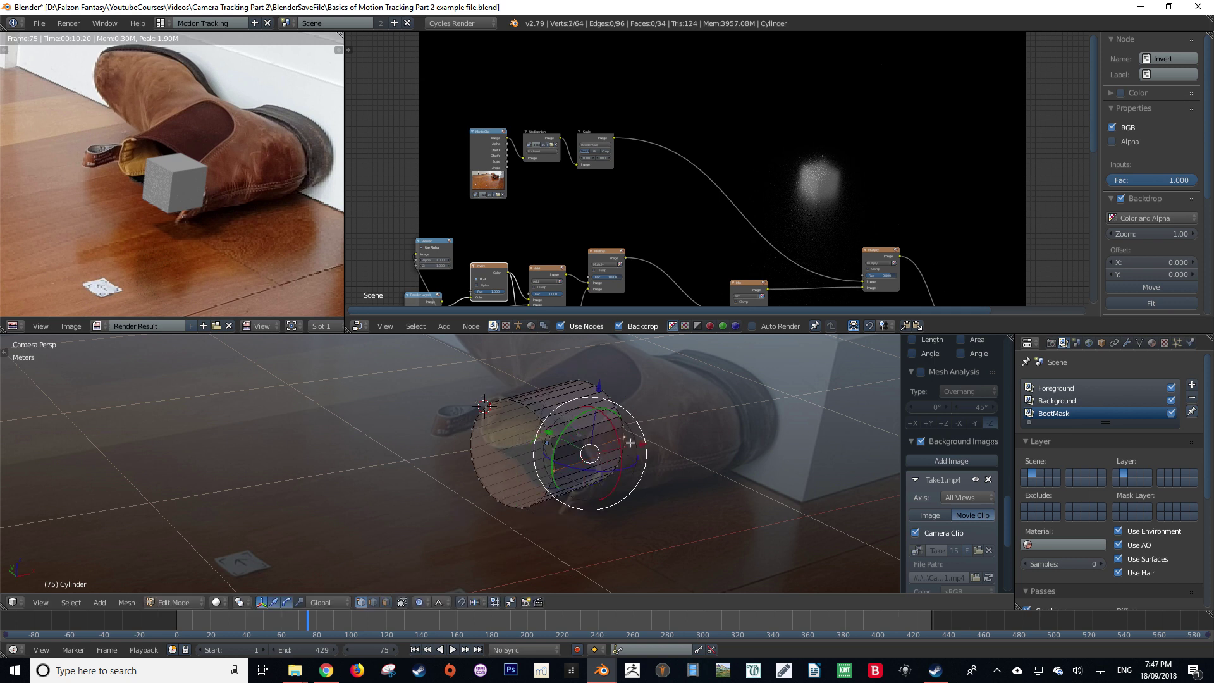
key("ctrl+z")
right_click(627, 447, "shift")
key("g")
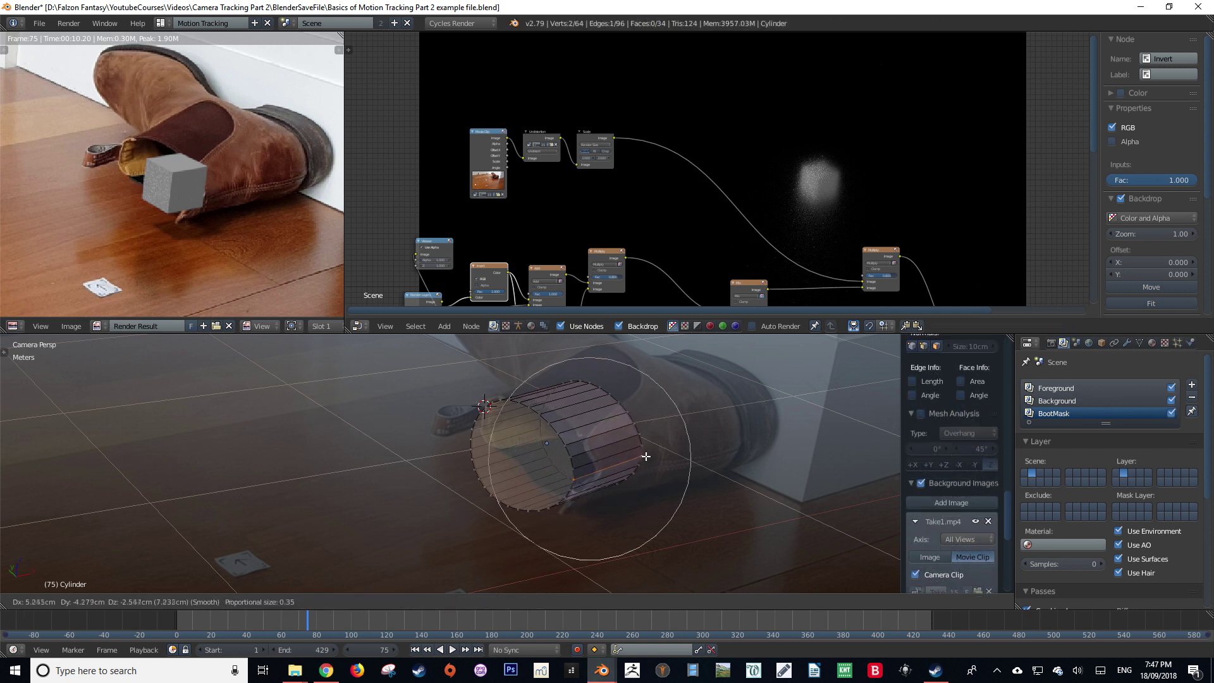
left_click(583, 486)
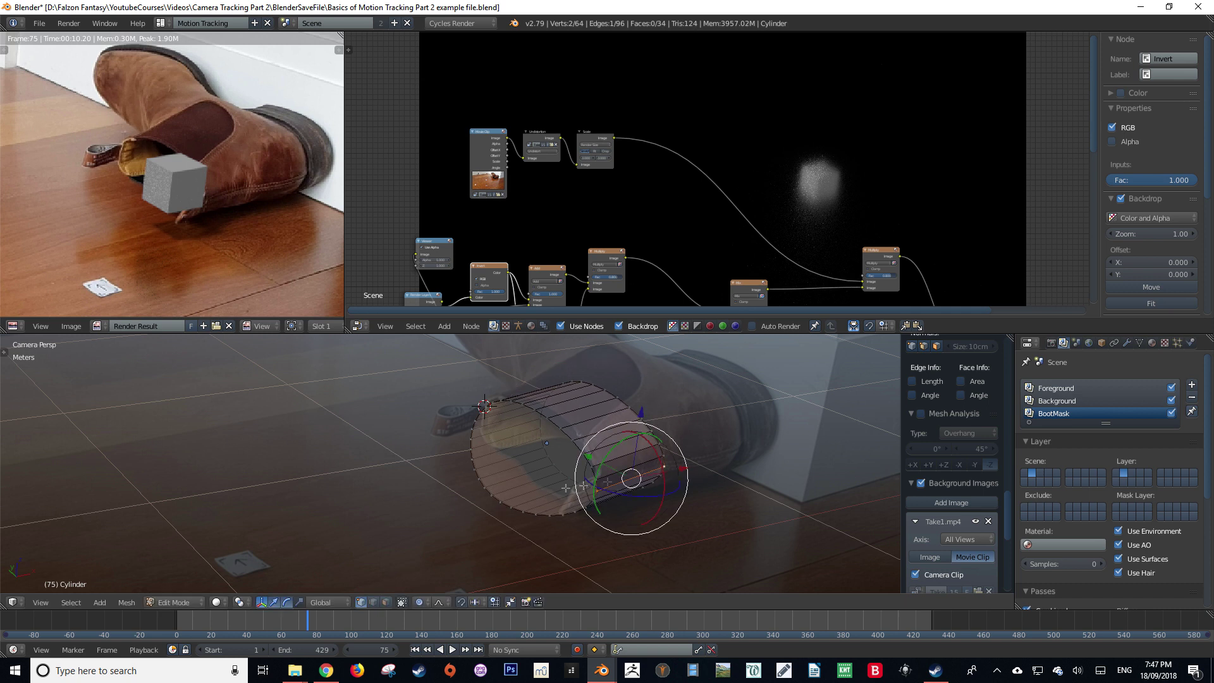
Step: Move the cylinder's lowest front-rim vertex inward with proportional editing to flatten the rim along the boot opening's lower edge
right_click(500, 497)
scroll(952, 443, "down", 3)
key("g")
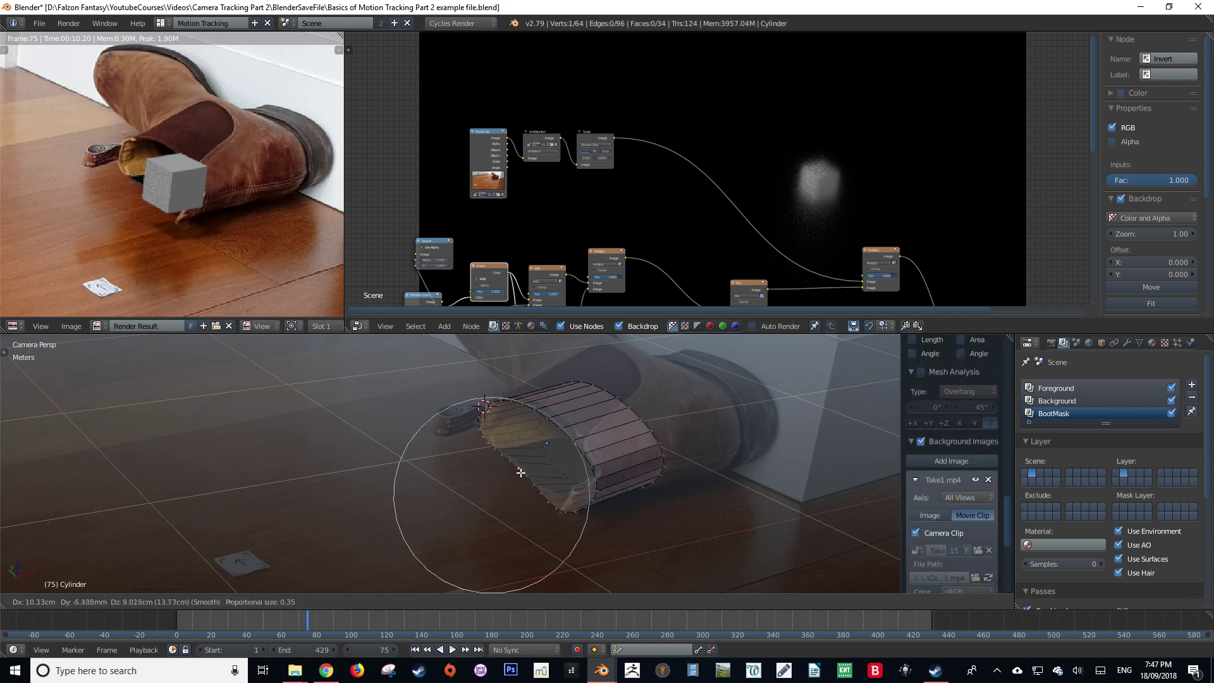
left_click(517, 473)
key("g")
left_click(522, 472)
key("g")
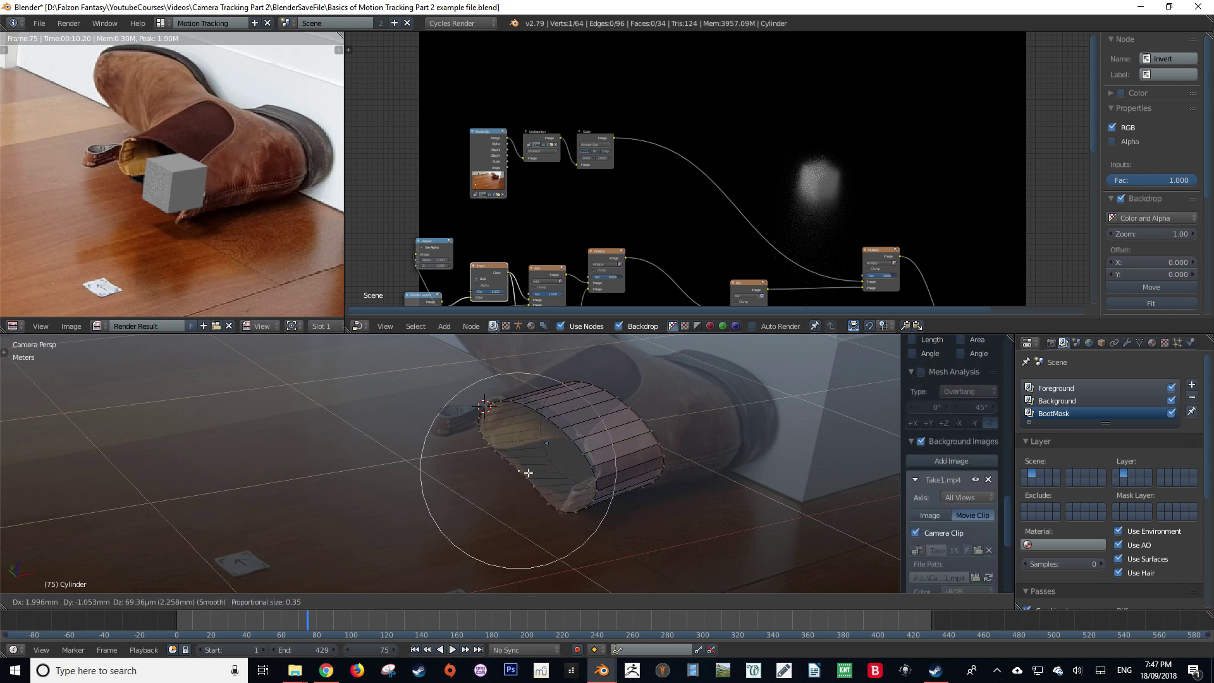
left_click(520, 469)
scroll(632, 443, "up", 8)
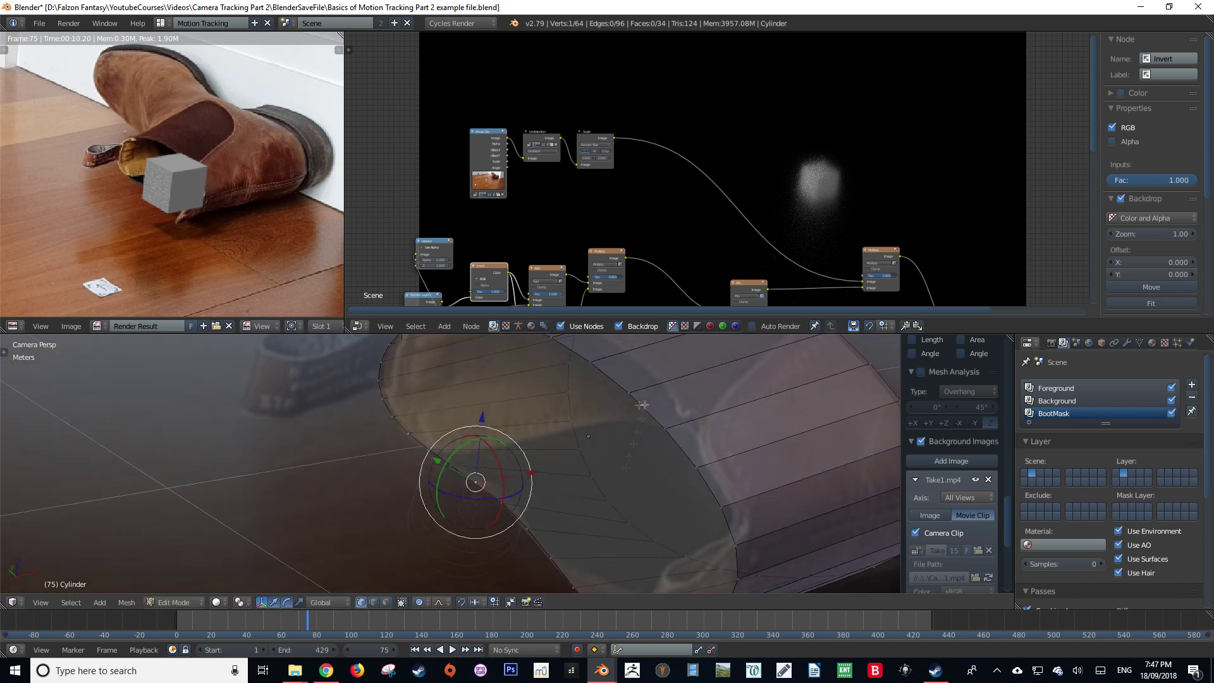
scroll(642, 405, "down", 8)
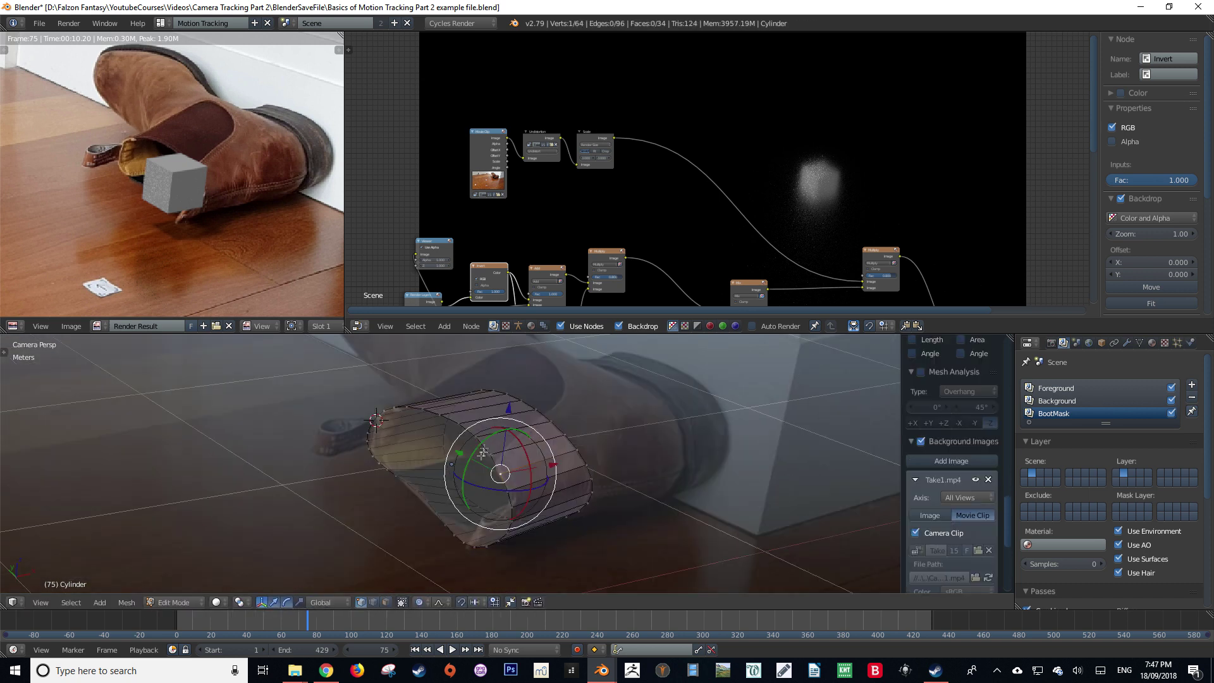
Step: Switch to face selection and select only the cylinder's front cap face
key("a")
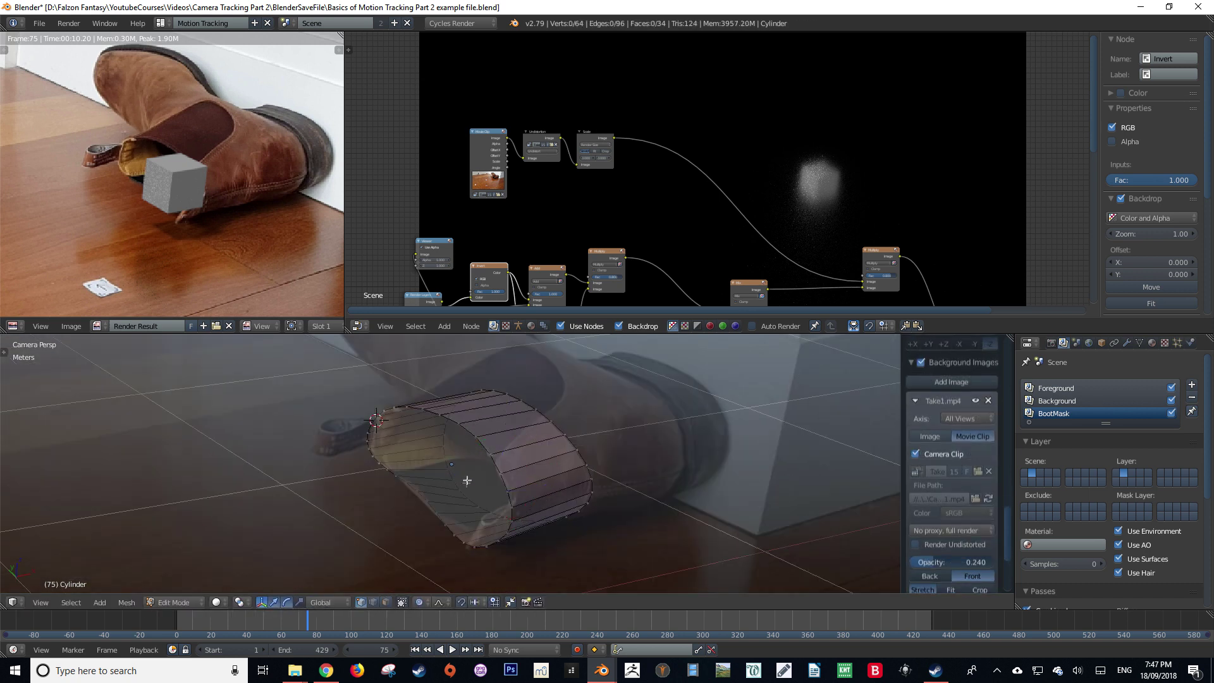
left_click(387, 603)
right_click(445, 452)
key("e")
right_click(531, 472)
key("s")
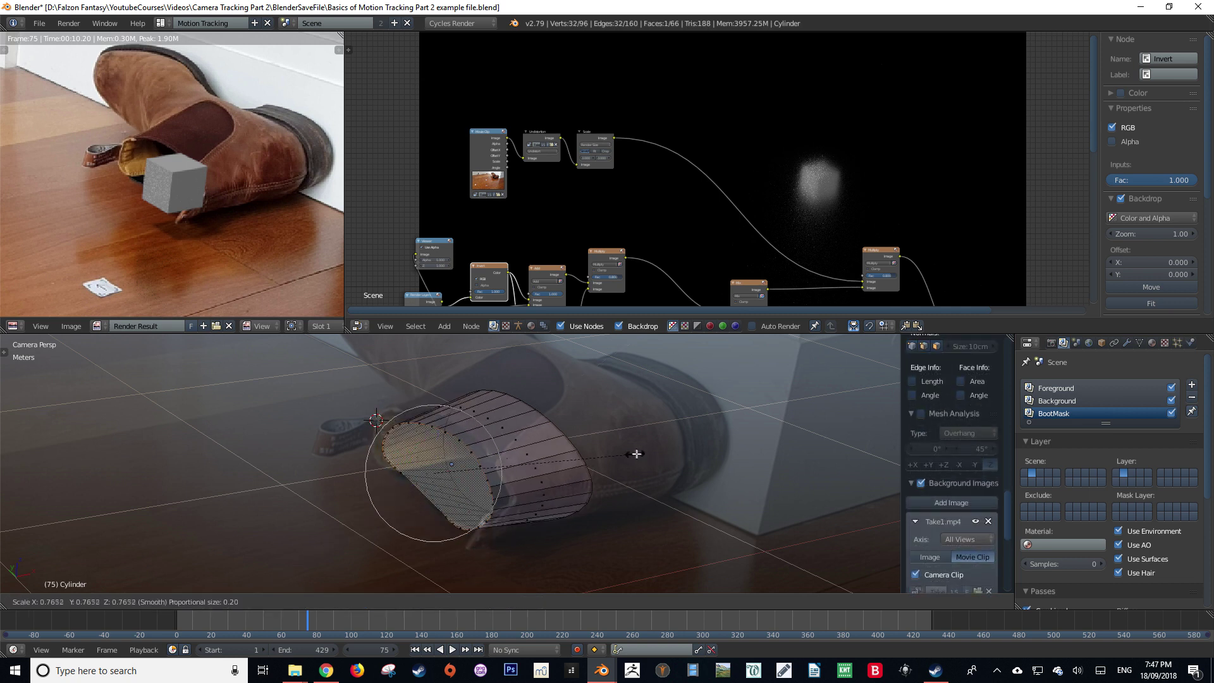
key("Escape")
key("ctrl+z")
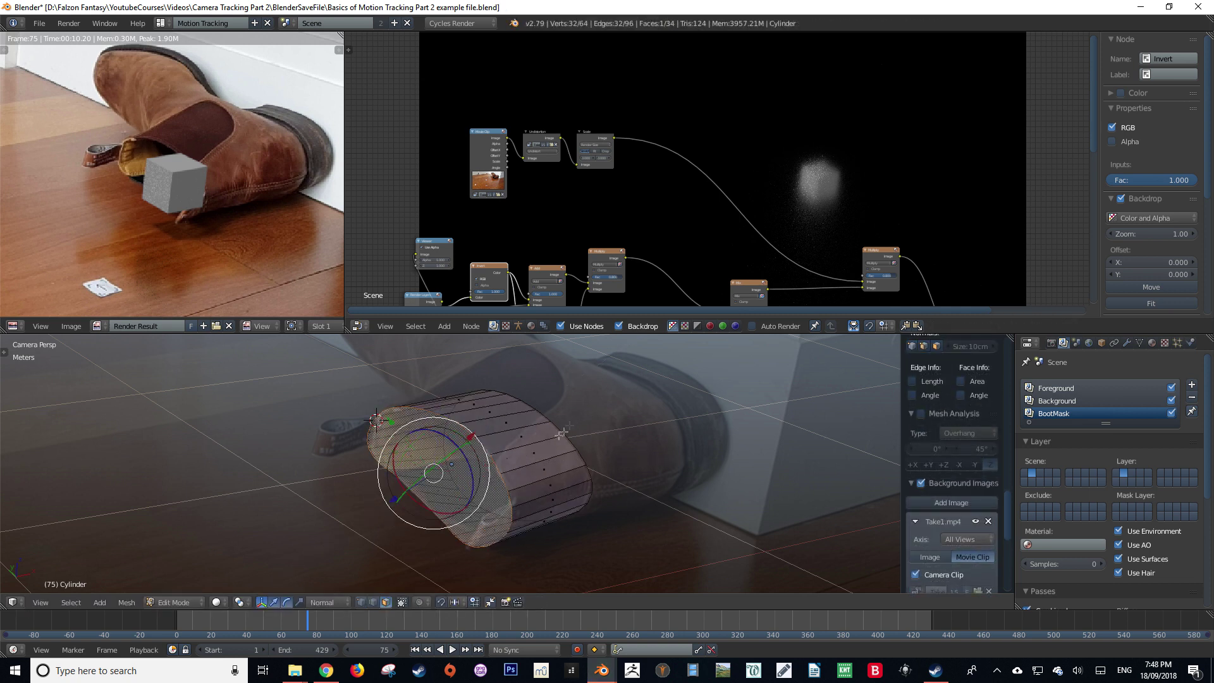
Step: Extrude the cylinder's ring of side faces in place and scale the extruded shell up by about 1.25
key("a")
key("e")
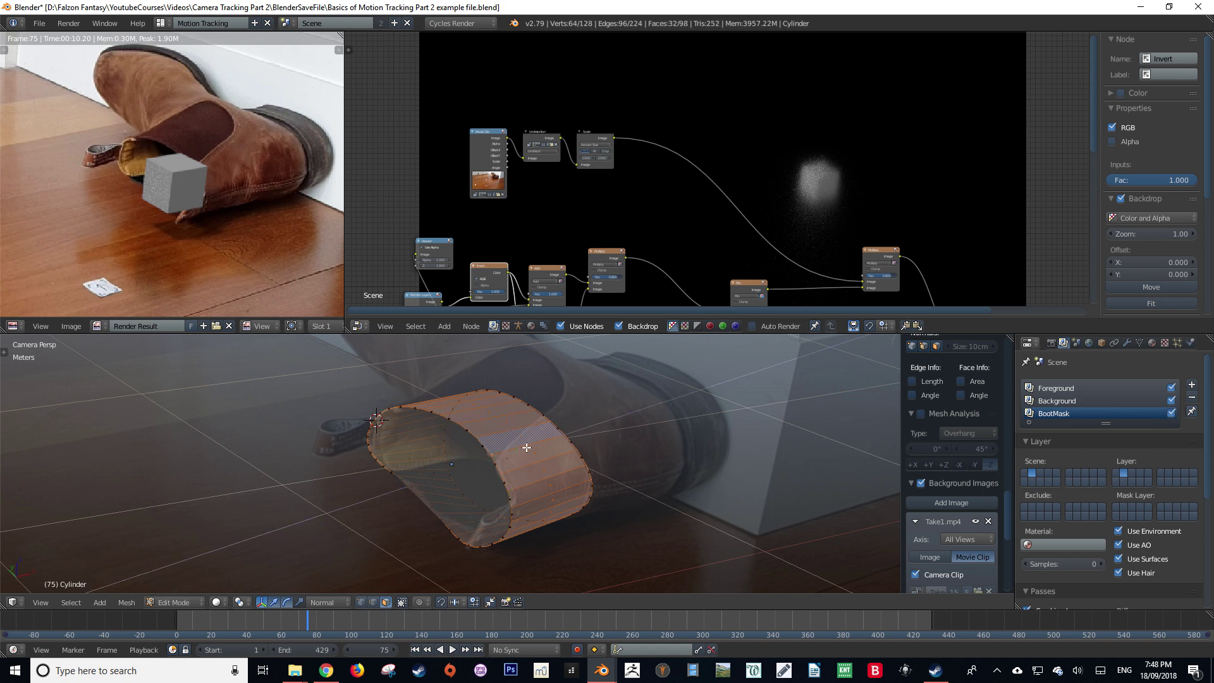
key("Escape")
key("s")
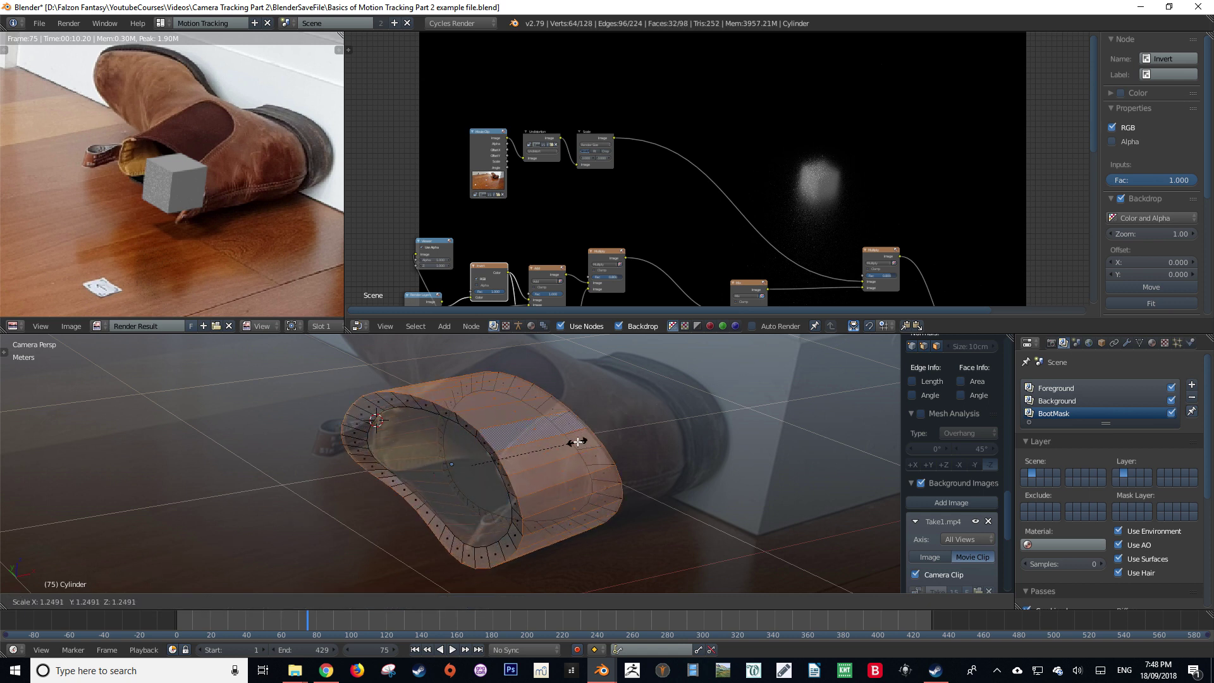
left_click(578, 441)
Step: Delete the front and back cap faces so the cylinder becomes an open tube
right_click(471, 460)
right_click(448, 462)
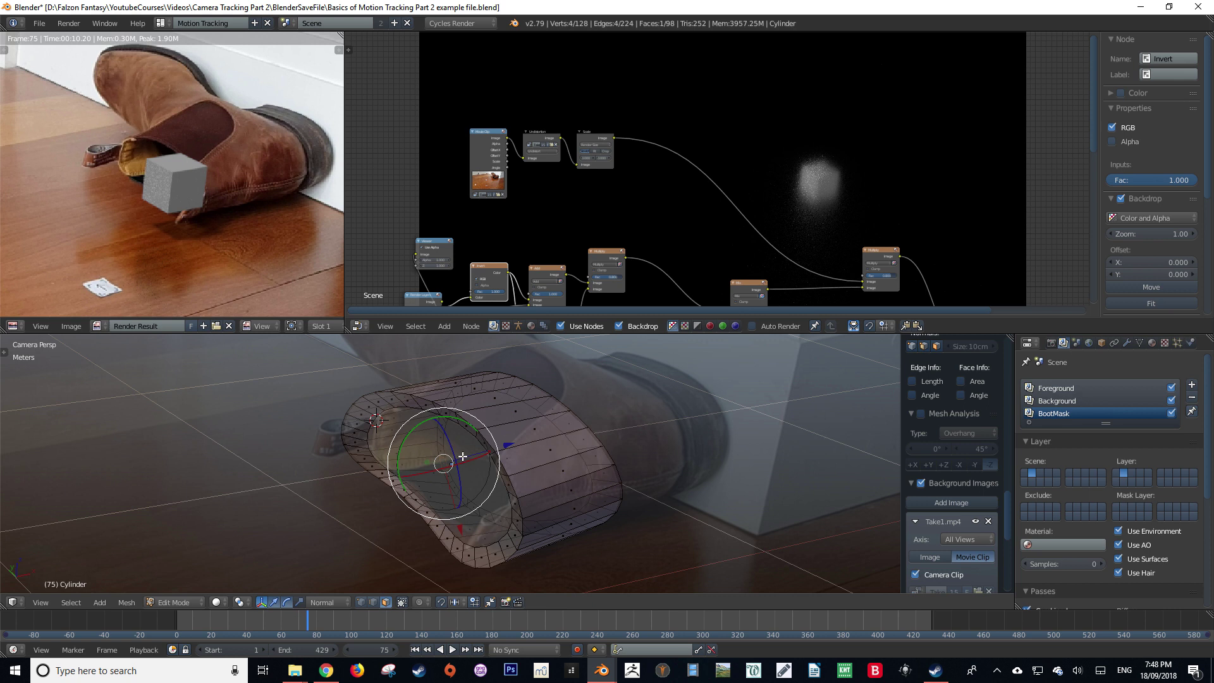
key("z")
middle_click_drag(460, 455, 474, 446)
key("z")
scroll(563, 442, "up", 5)
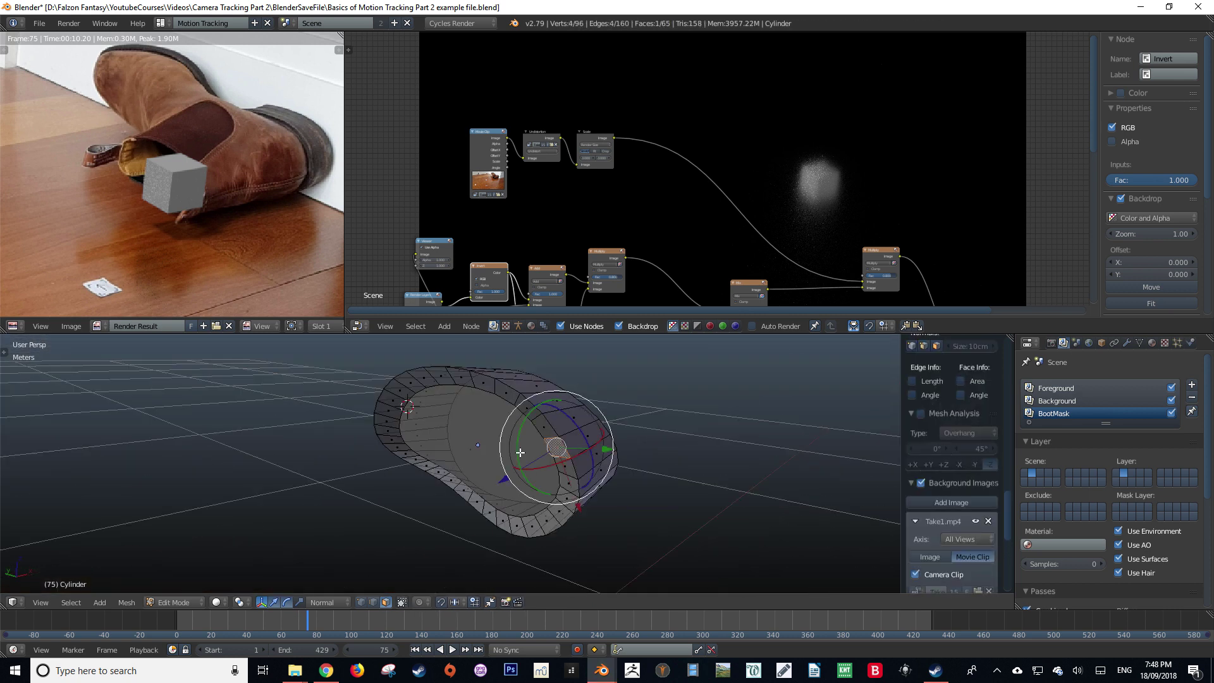
key("x")
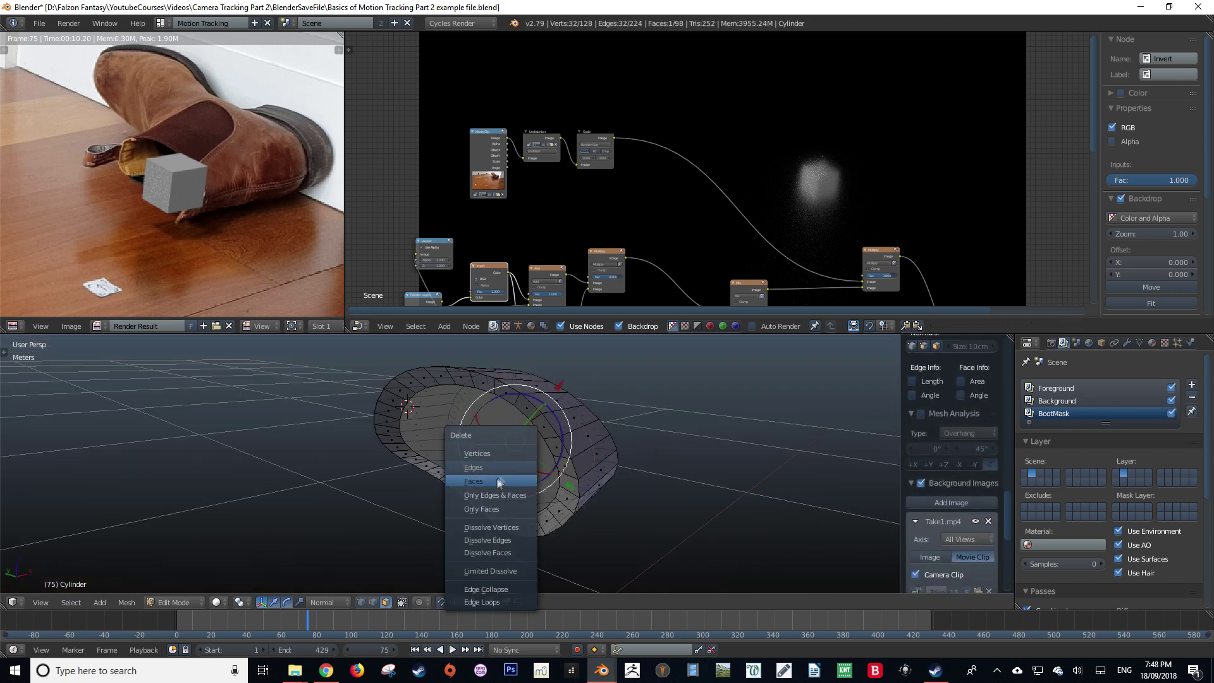
left_click(499, 481)
right_click(498, 468)
key("x")
left_click(501, 462)
middle_click_drag(494, 466, 489, 496)
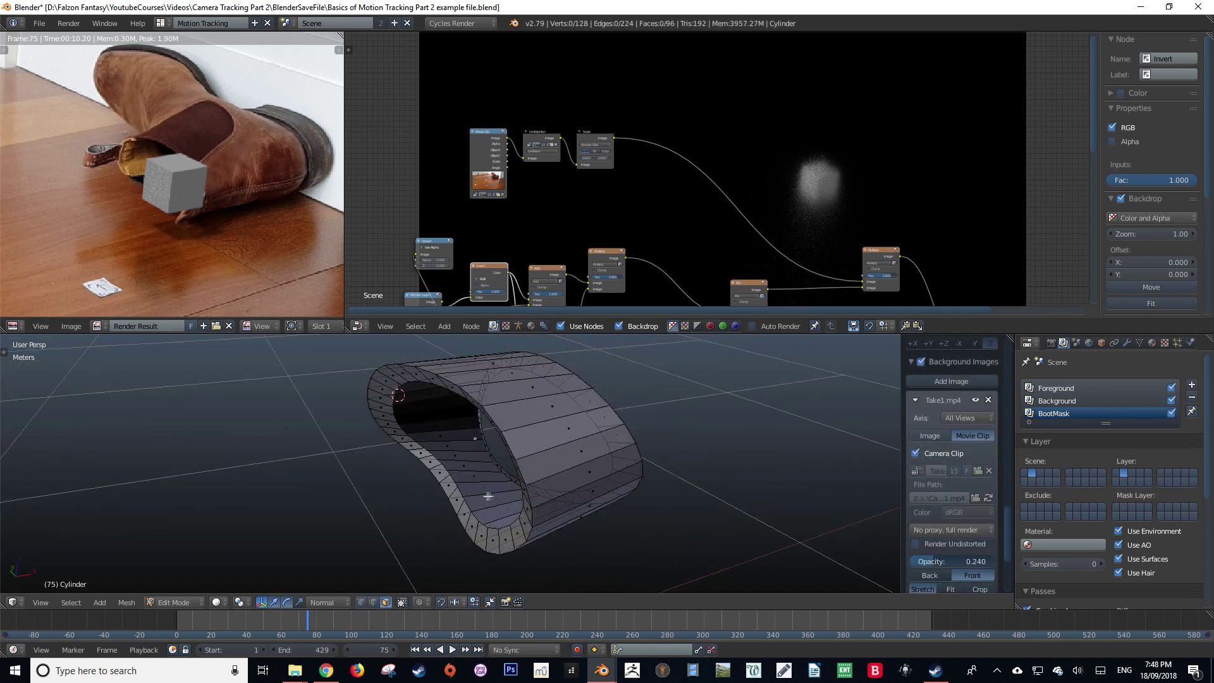
Step: Switch to vertex selection, select the inner edge loops at both open ends, and try Grid Fill between them
left_click(360, 603)
right_click(445, 466, "alt")
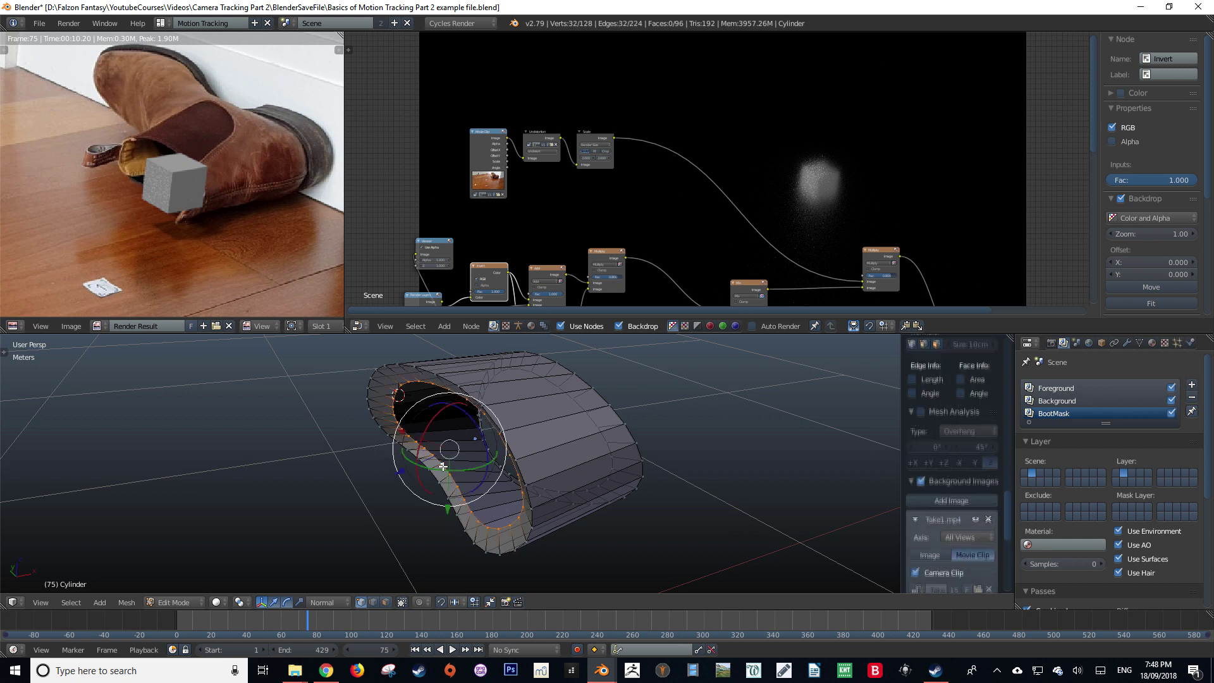
middle_click_drag(461, 469, 474, 458)
right_click(488, 450, "alt+shift")
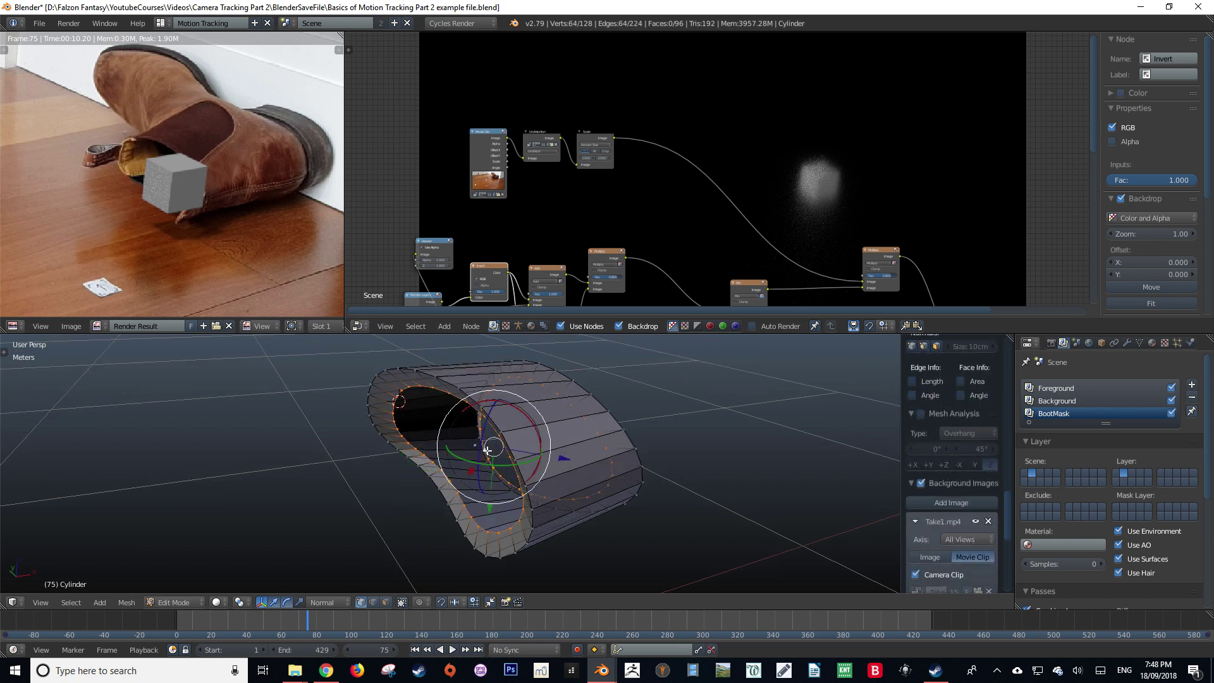
key("ctrl+f")
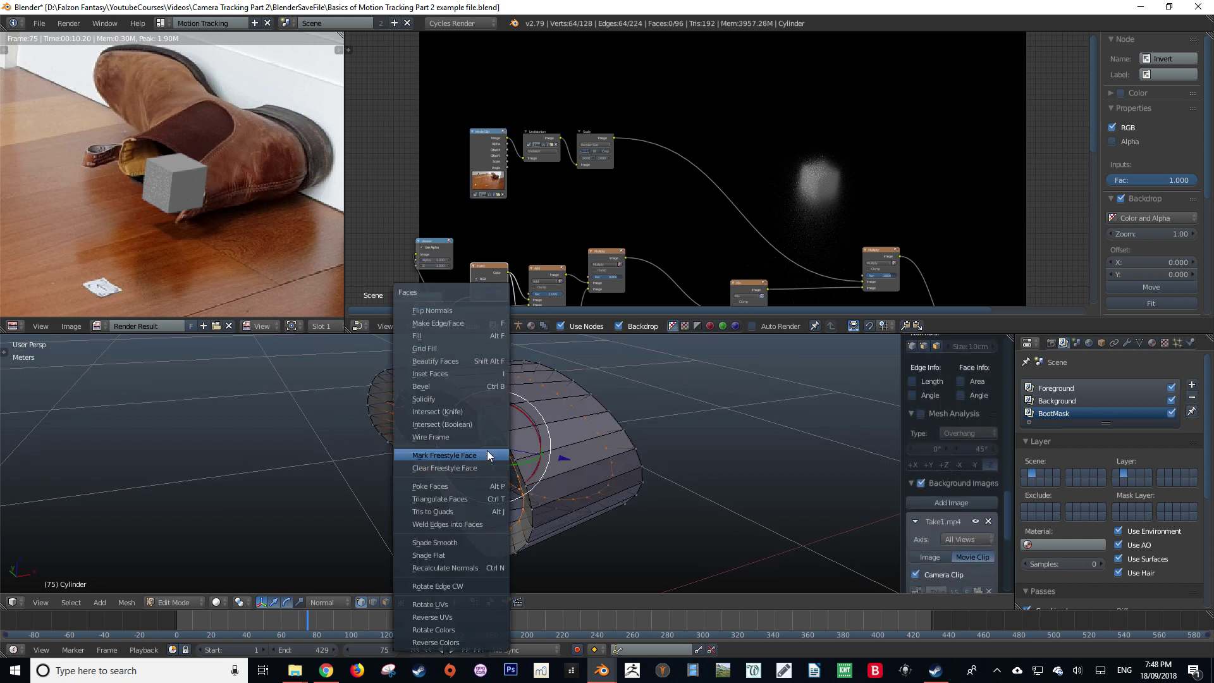
left_click(471, 350)
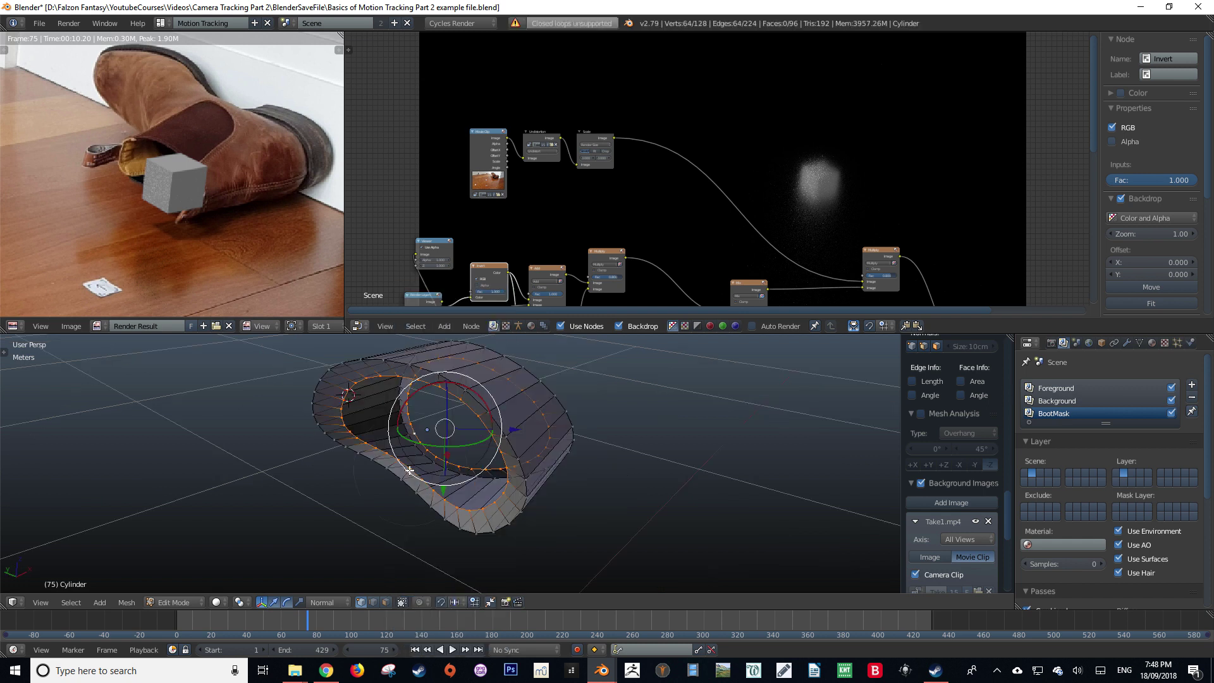
Step: Select four neighbouring vertices, two on each inner rim, and fill them with a first inner-wall face
right_click(410, 471)
right_click(439, 455, "shift")
right_click(398, 461, "shift")
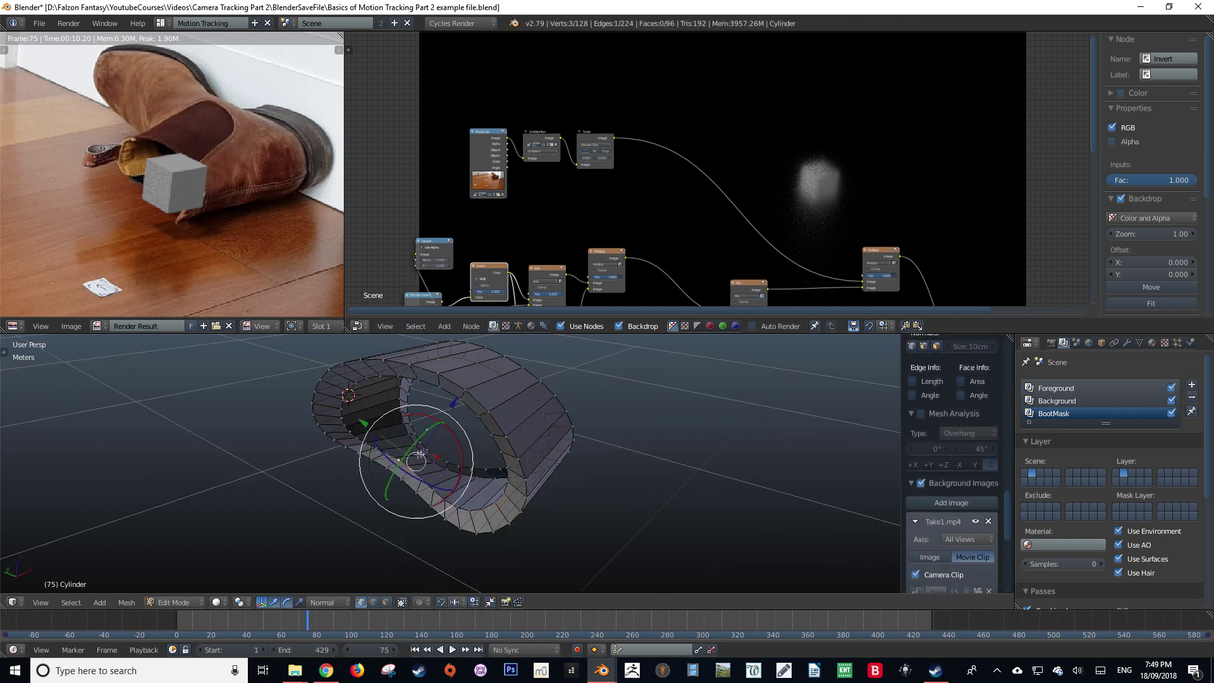
right_click(431, 450, "shift")
key("f")
Step: Fill faces one after another from the first face's edge around both inner rims to close the tube's inner wall, and leave Edit Mode
right_click(428, 450)
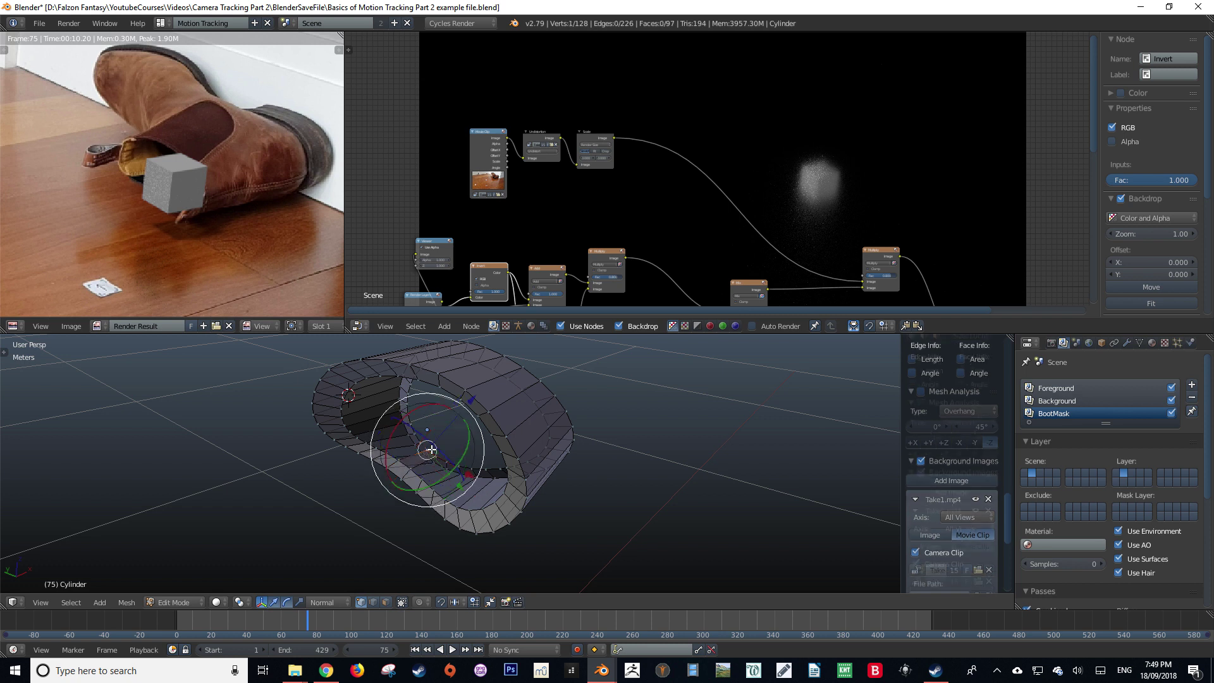
right_click(399, 459, "shift")
scroll(435, 485, "up", 2)
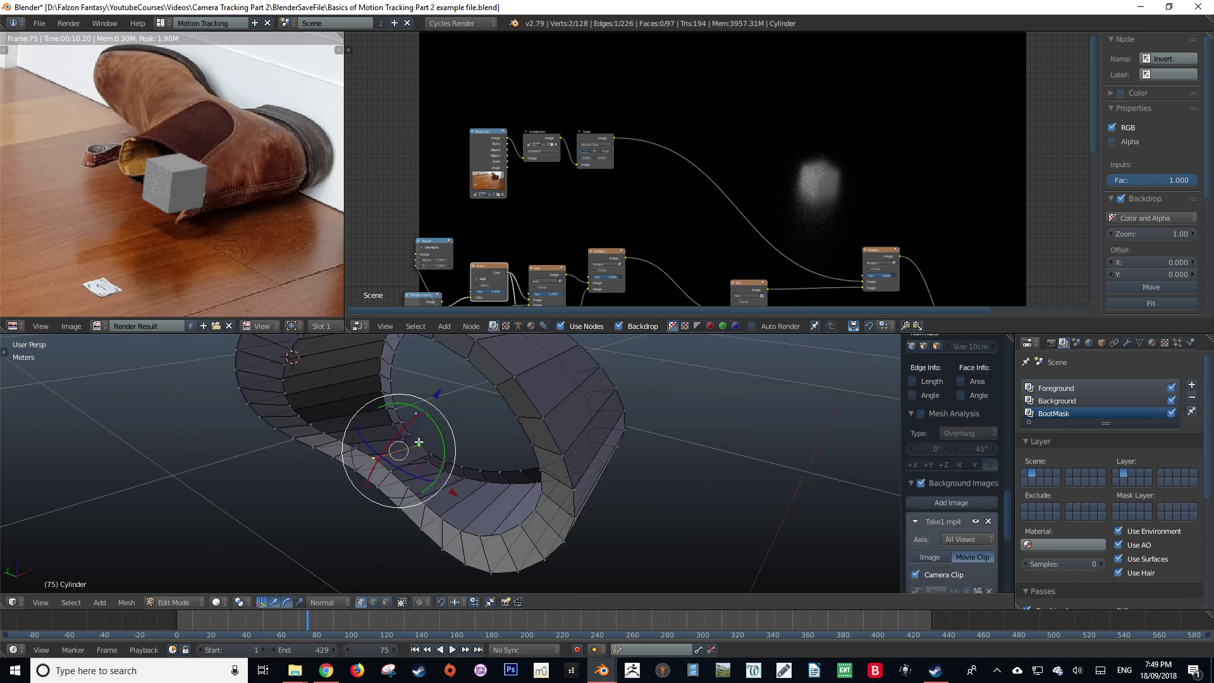
key("f")
key("f")
key("f")
key("f")
key("f")
key("f")
key("f")
key("f")
key("f")
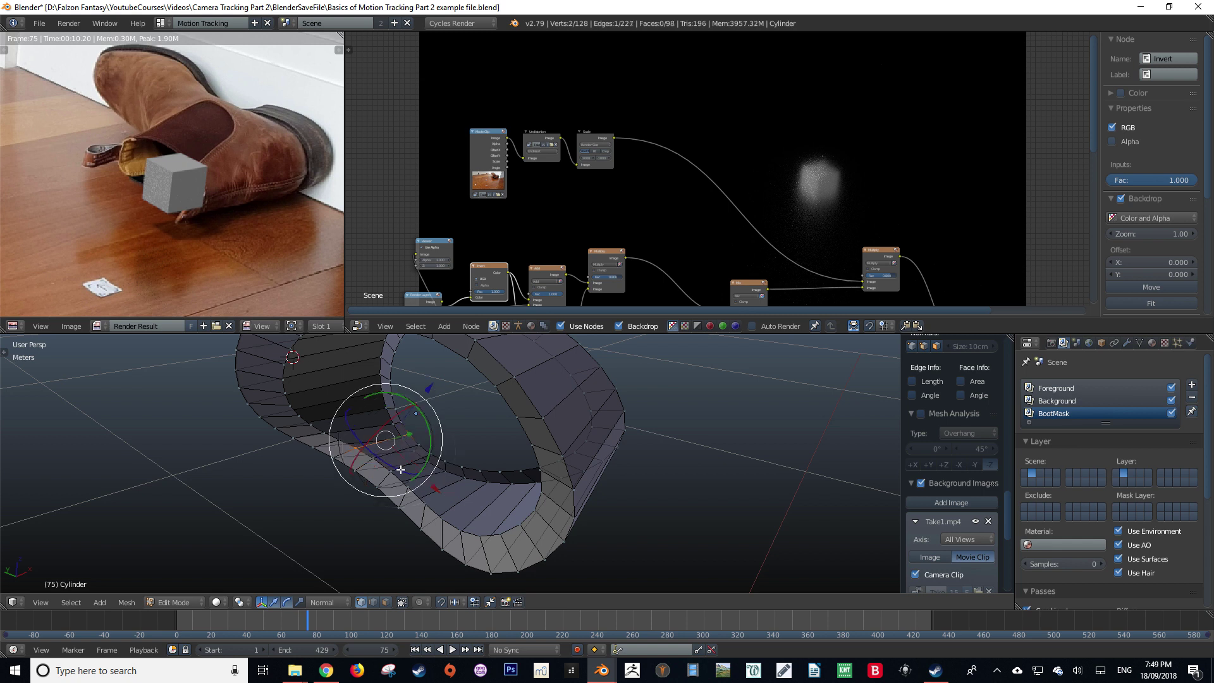
key("f")
key("f")
key("f")
key("f")
key("f")
key("f")
key("f")
key("f")
middle_click_drag(400, 470, 411, 506)
key("f")
key("f")
key("f")
key("f")
key("f")
key("f")
key("f")
key("f")
key("f")
key("f")
key("f")
key("f")
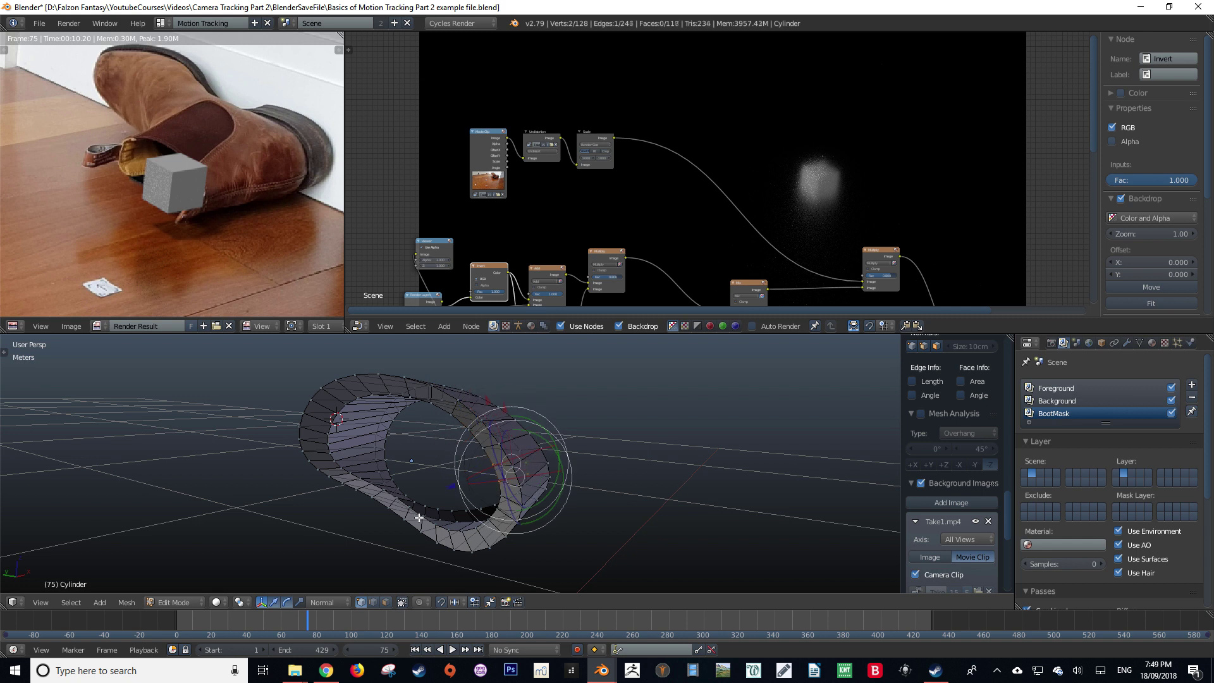
key("f")
key("f")
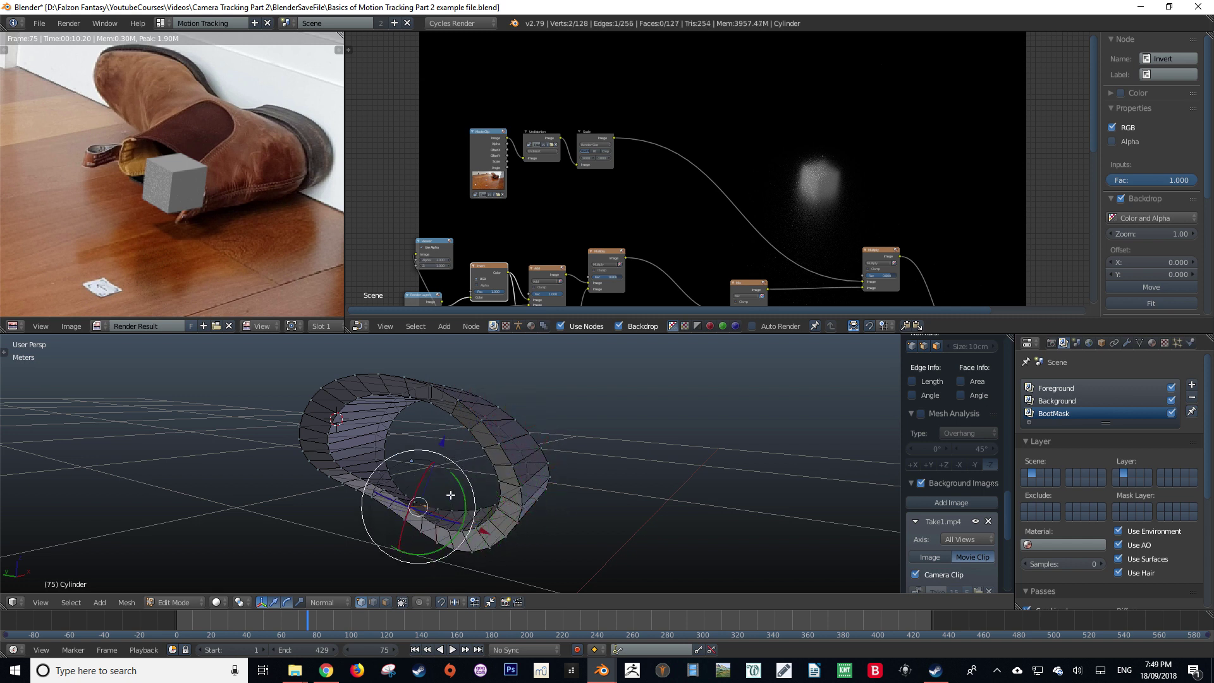
middle_click_drag(451, 494, 432, 472)
key("Tab")
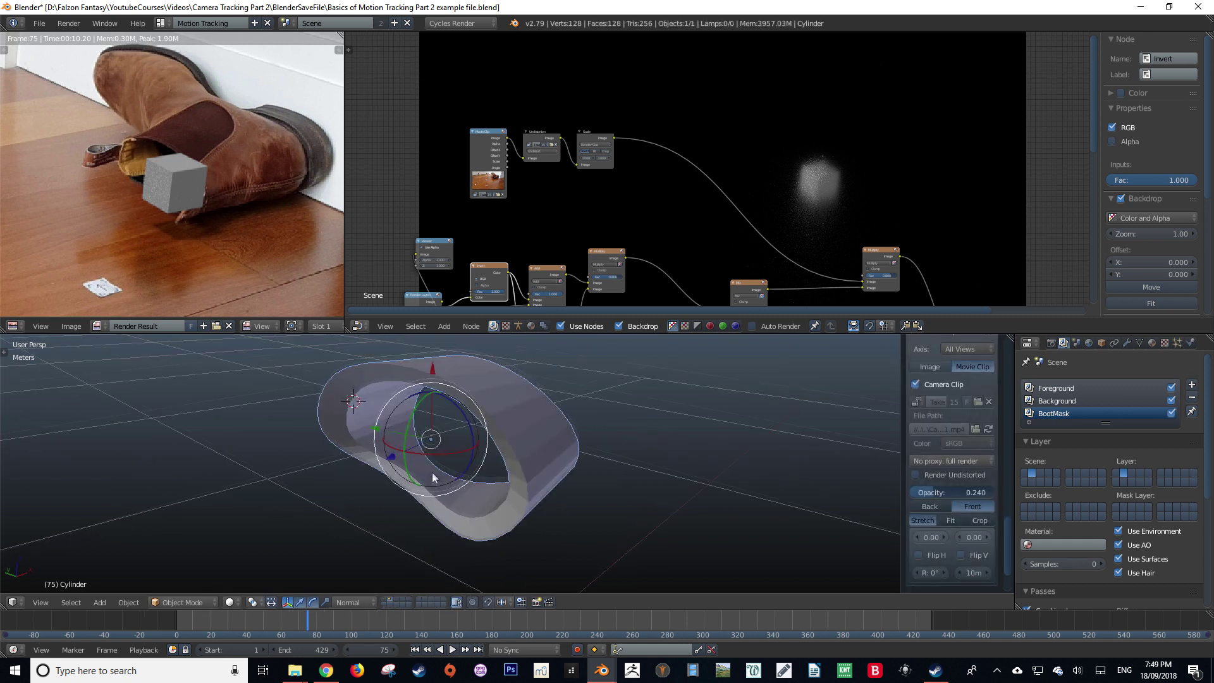
Step: Return to the camera view and render frame 75 to examine how the cube sits against the boot
key("KP_0")
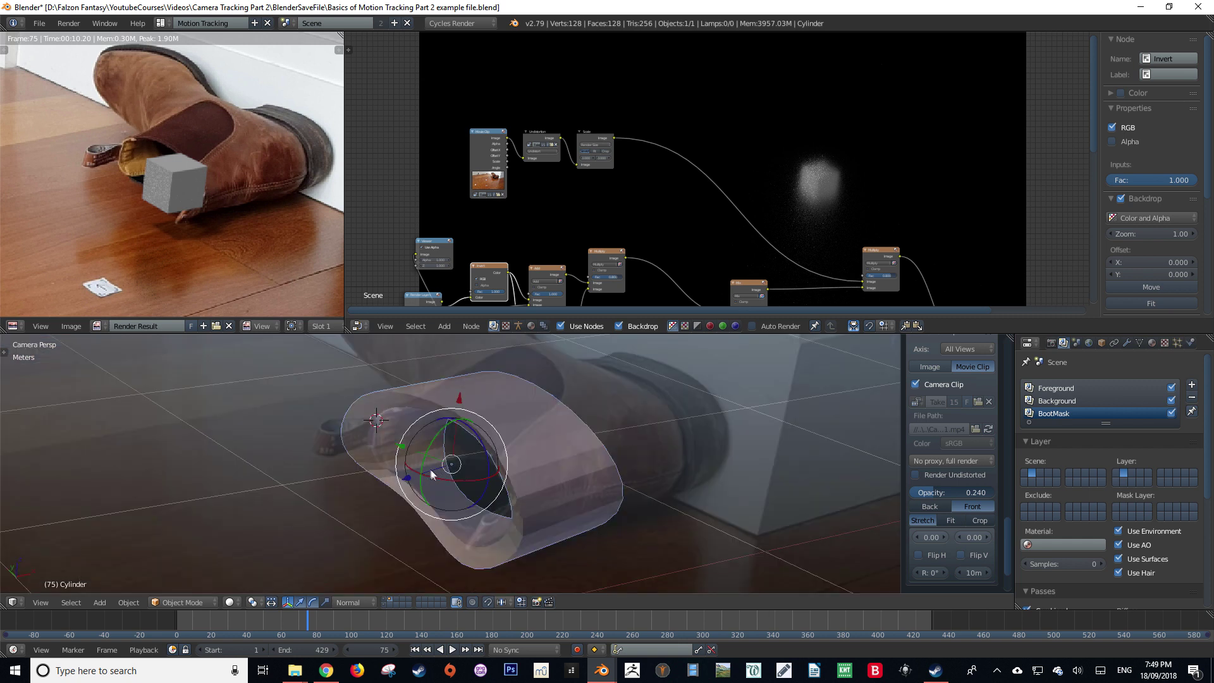
key("z")
key("z")
key("F12")
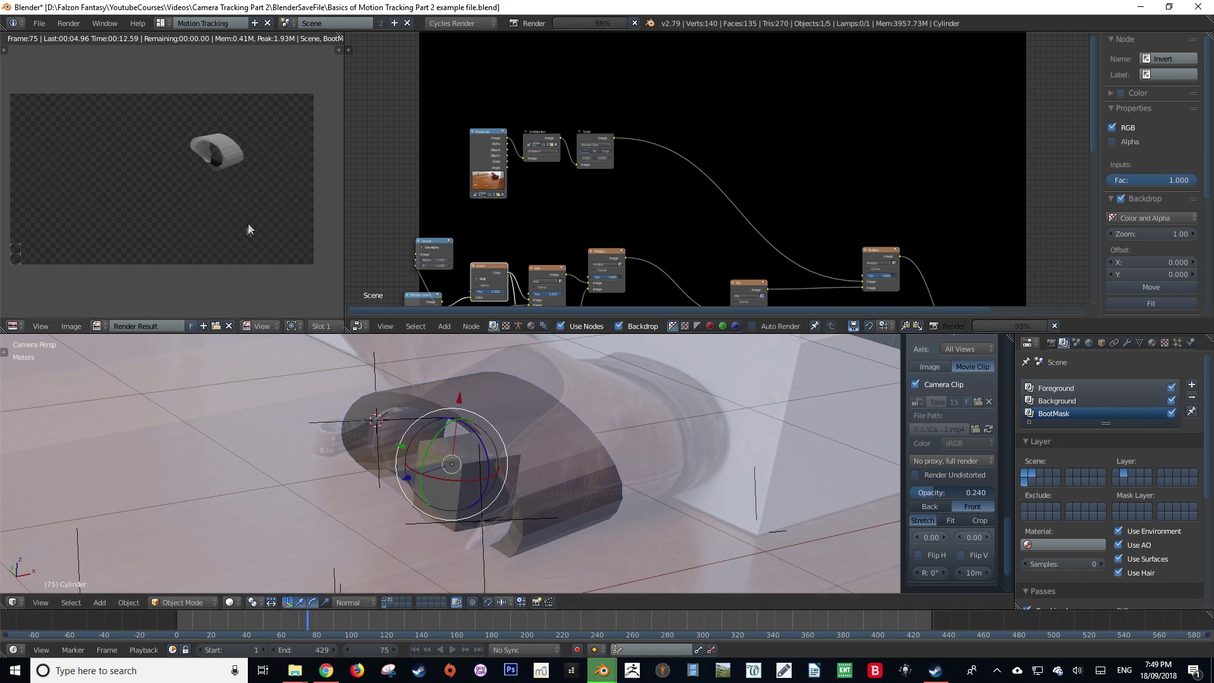
scroll(227, 237, "up", 4)
middle_click_drag(280, 151, 183, 180)
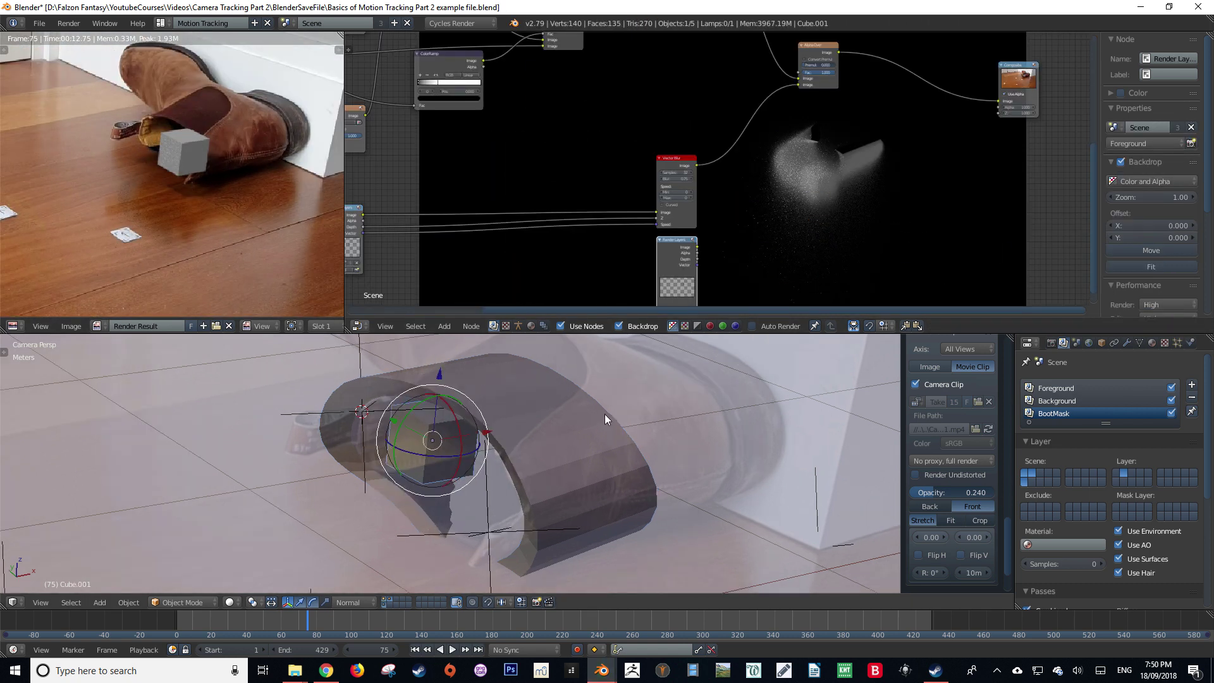
Step: Add the second scene layer to the Foreground render layer's mask layers, and render frame 75 to examine the masked cube
left_click(1044, 390)
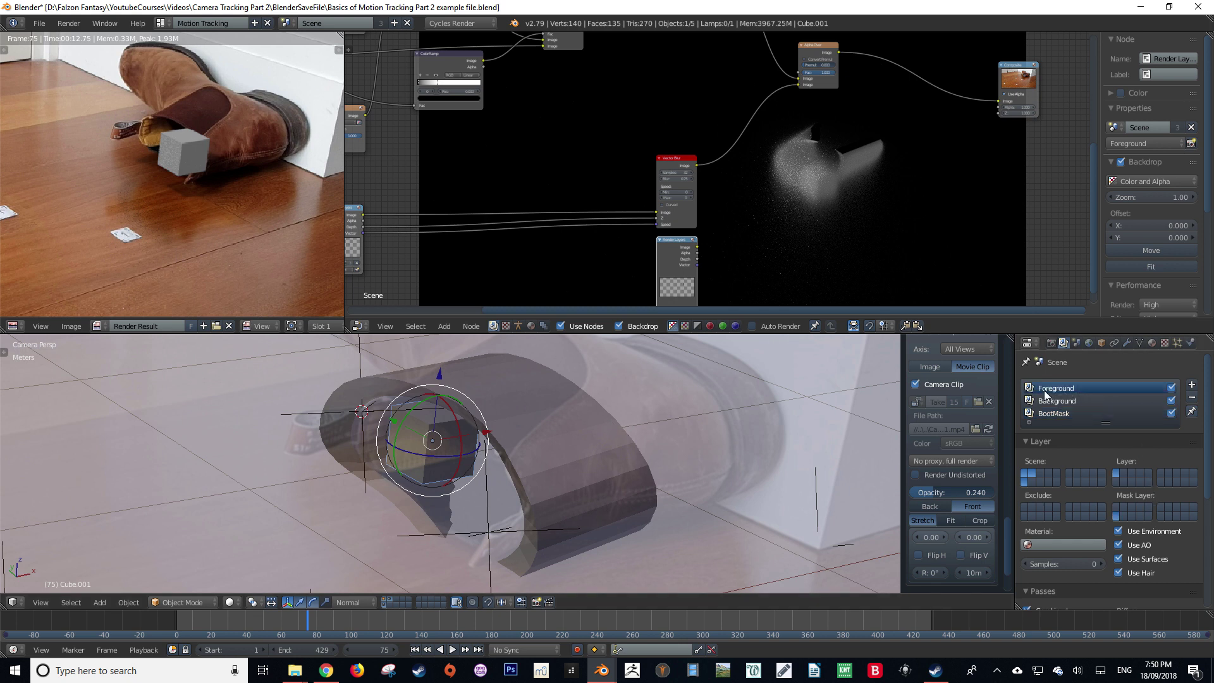
left_click(1123, 507)
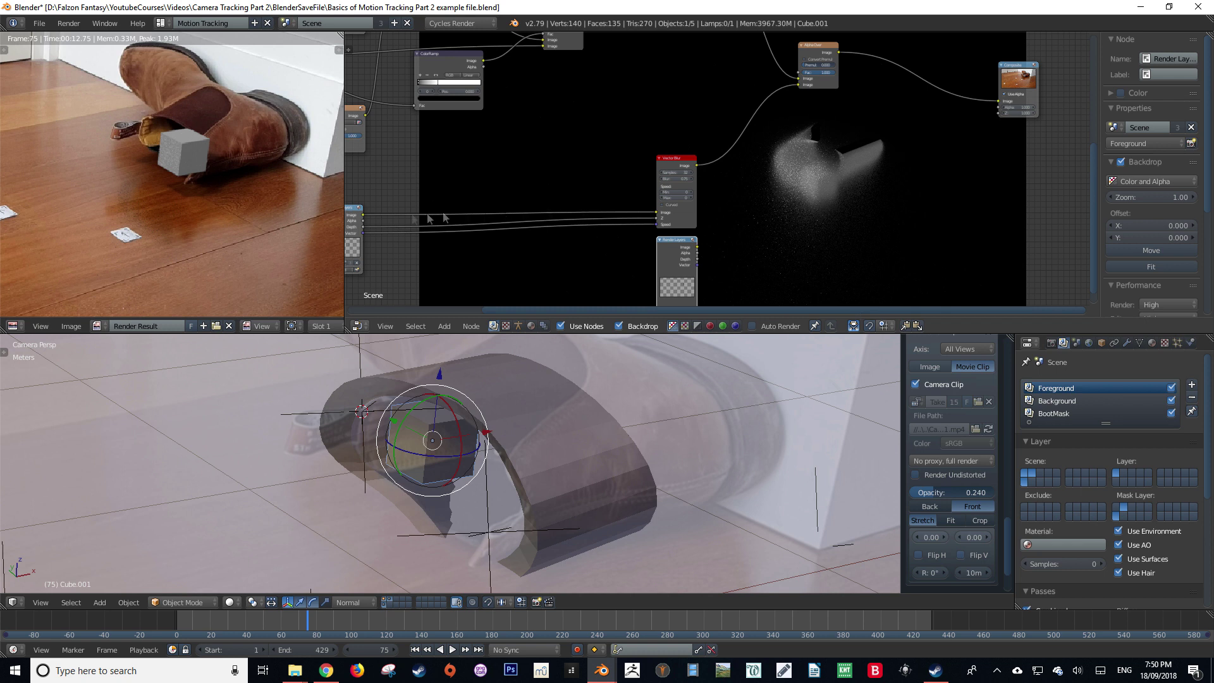
key("F12")
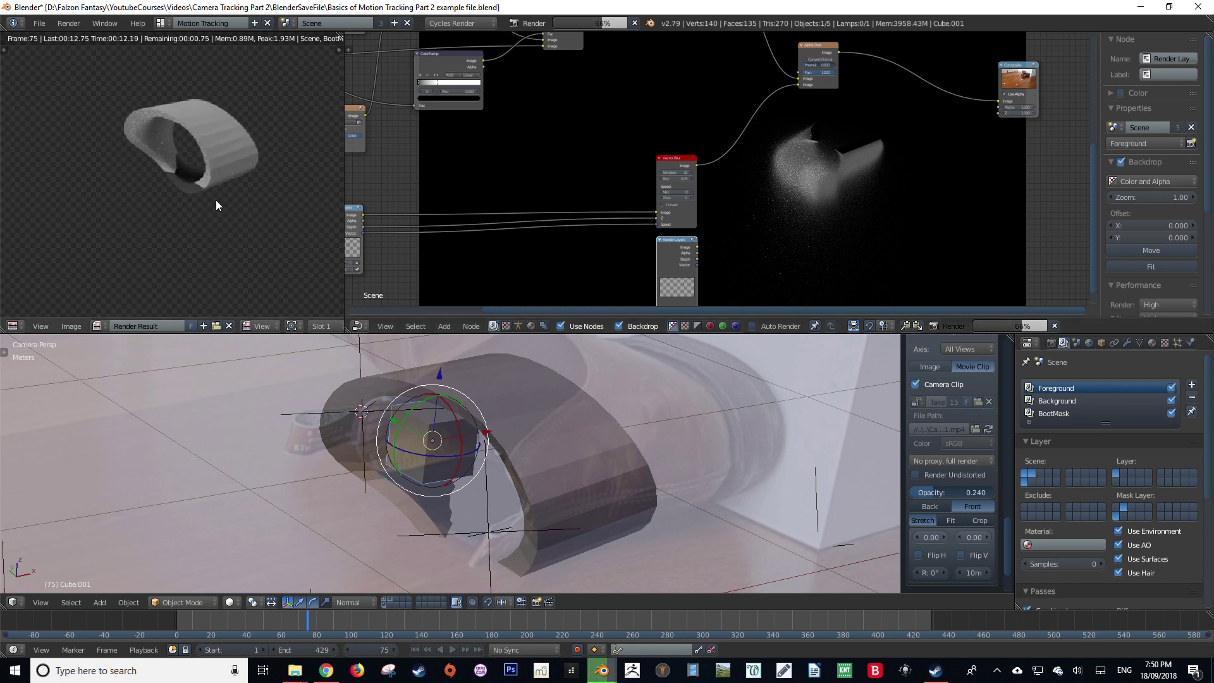
scroll(215, 200, "up", 4)
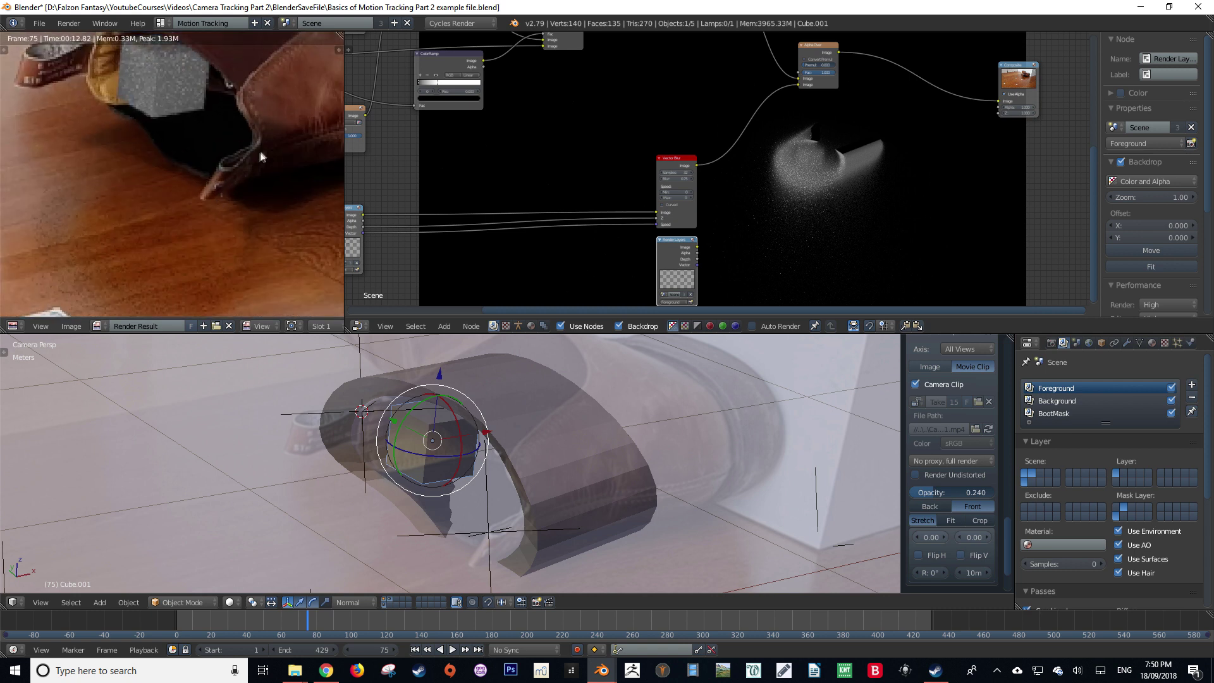
middle_click_drag(258, 152, 207, 207)
scroll(209, 207, "down", 4)
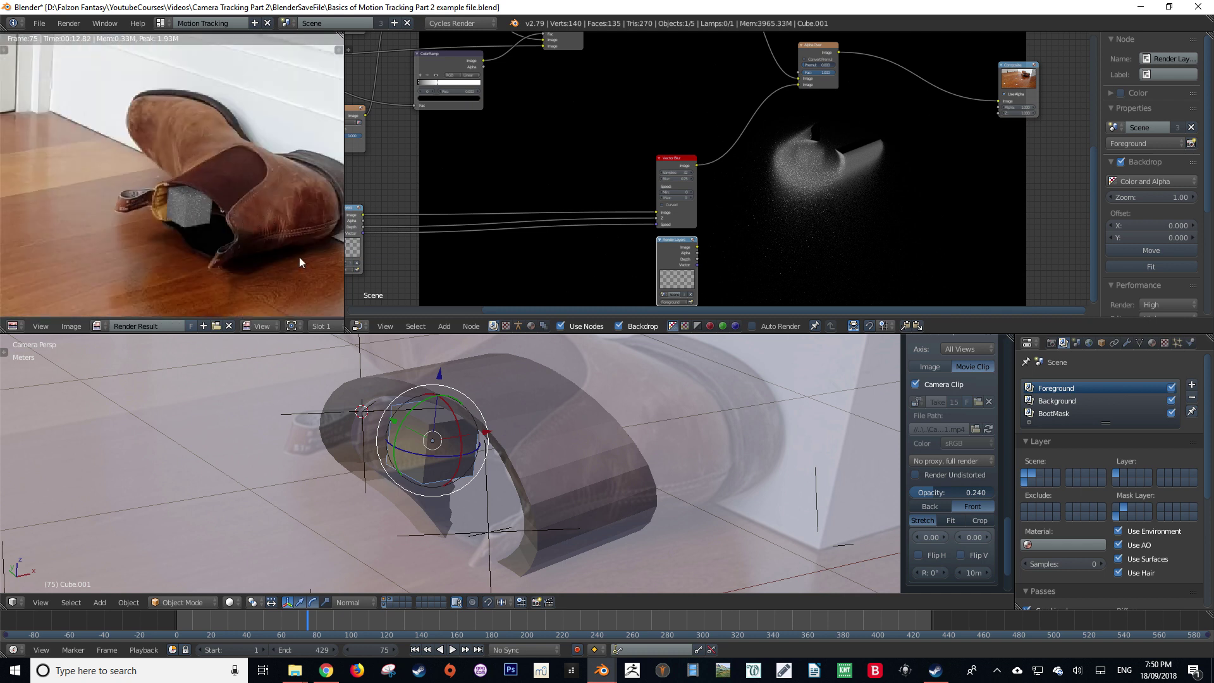
middle_click_drag(232, 225, 189, 194)
scroll(214, 223, "up", 3)
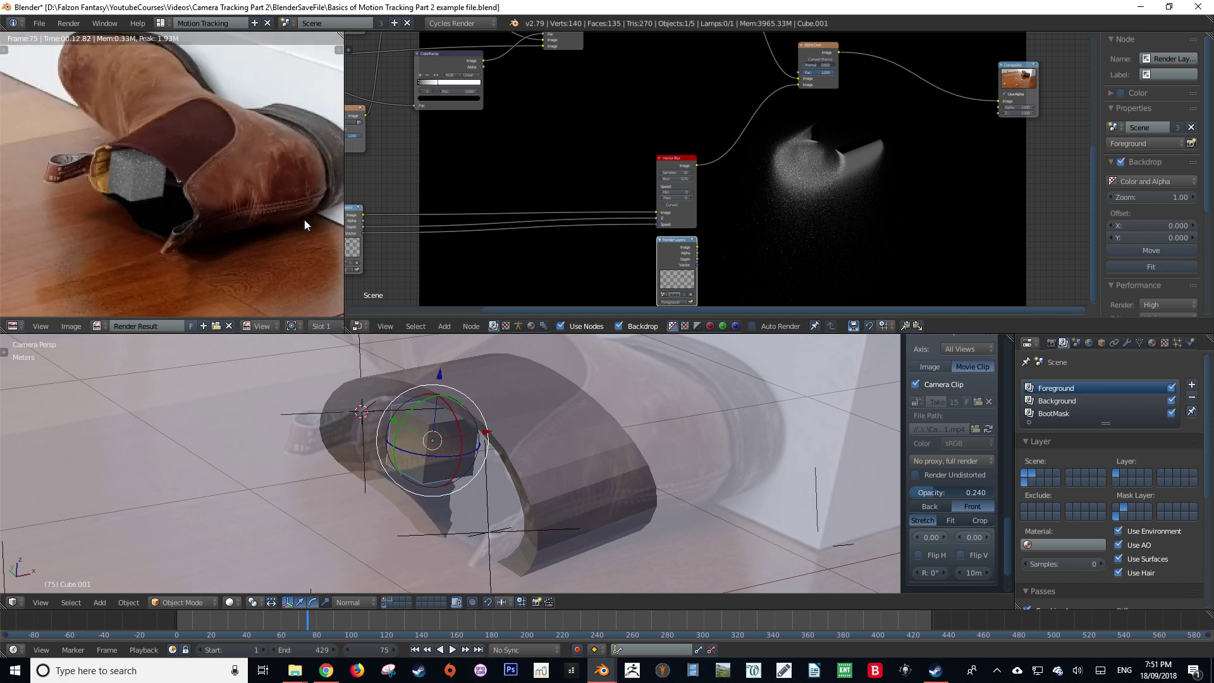
Step: Disable the BootMask render layer so it is left out of rendering
left_click(1072, 401)
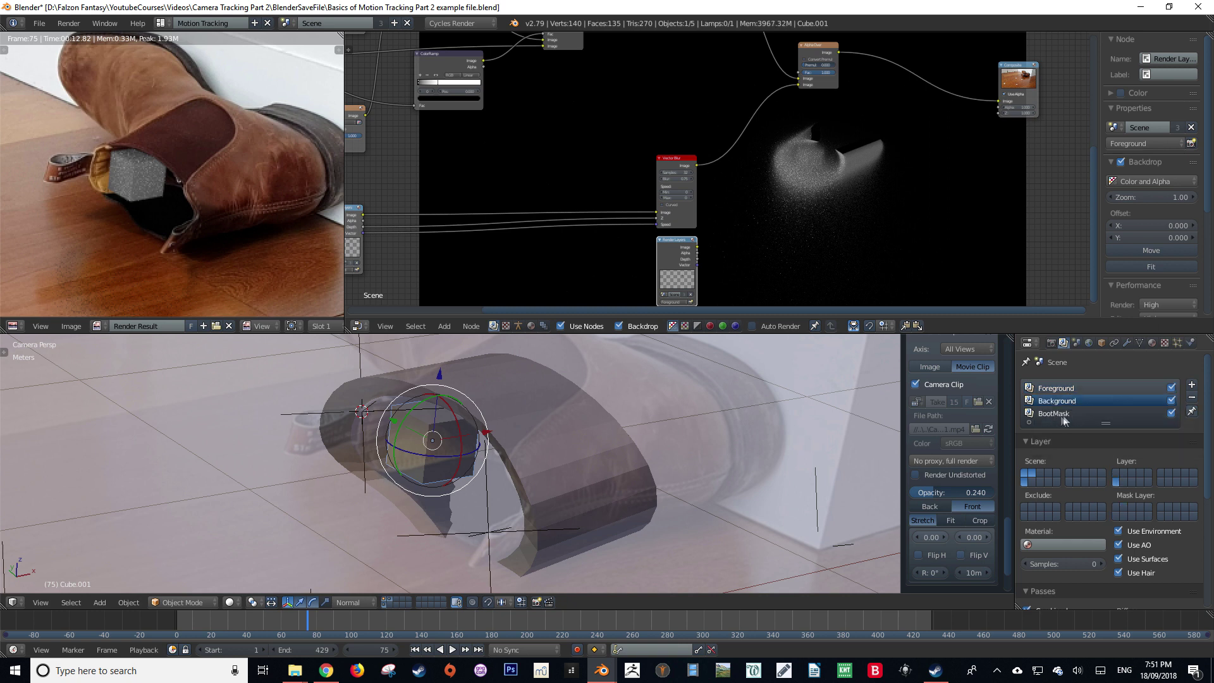
left_click(1062, 414)
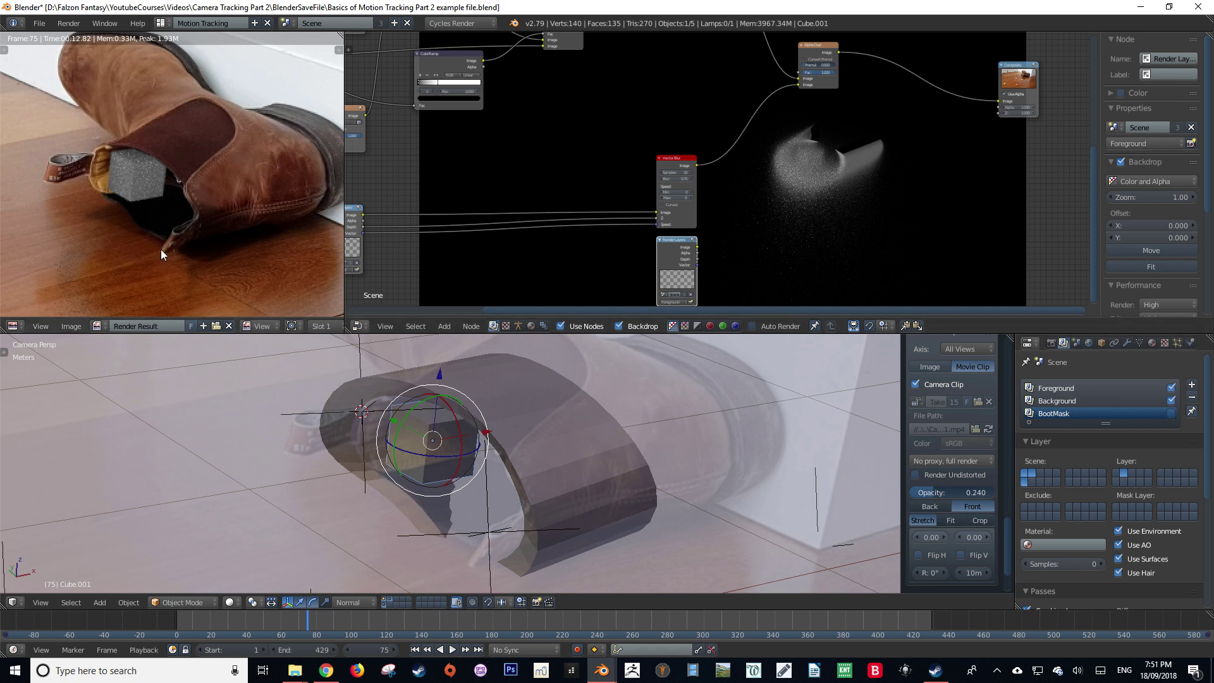
scroll(161, 249, "down", 3)
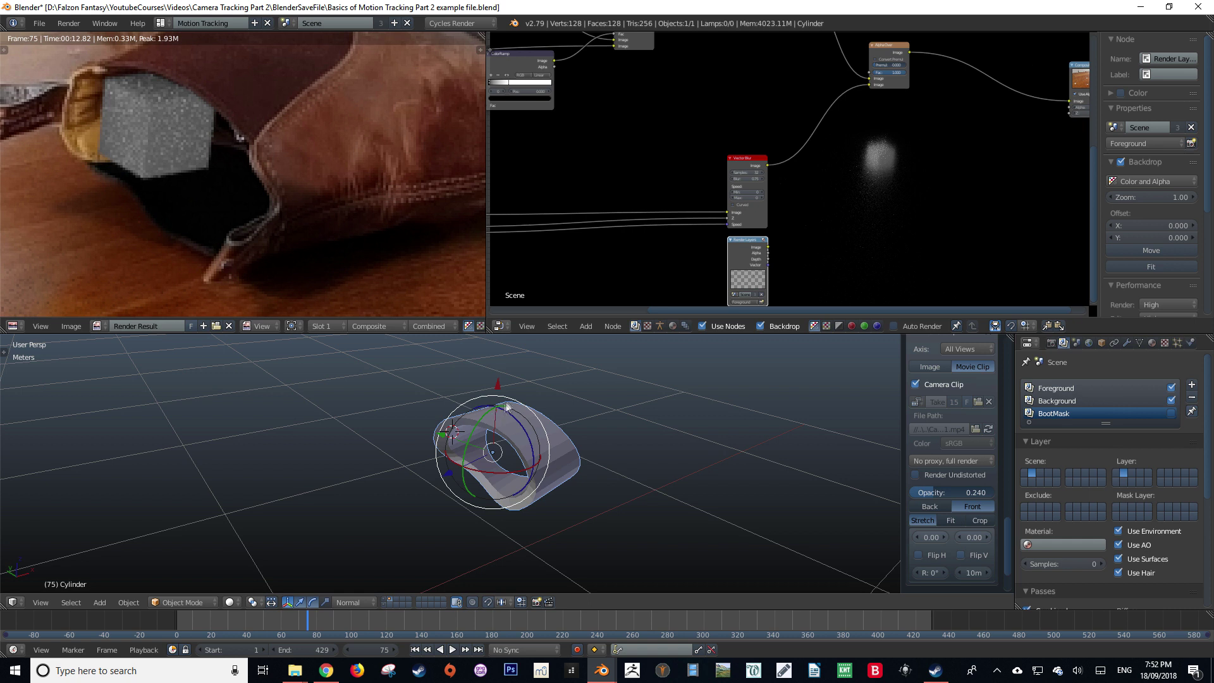
Step: Create a material named ShadelssMaterial on the cylinder and clear the default nodes from its node tree
left_click(499, 326)
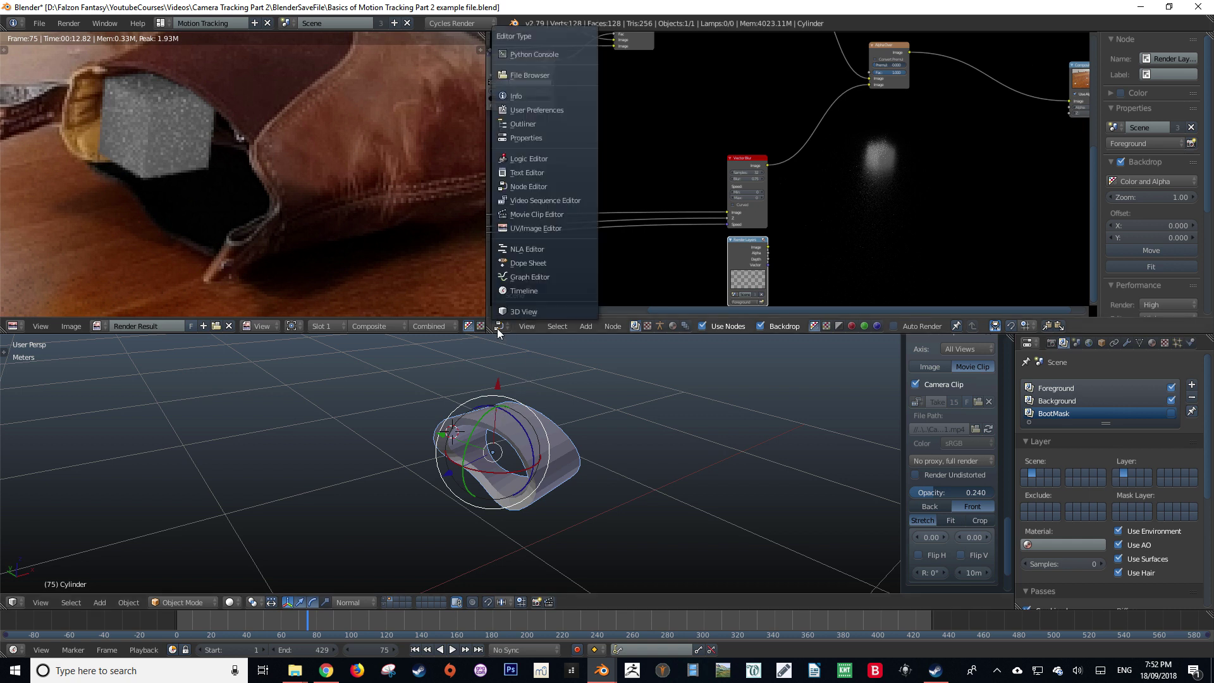
left_click(530, 188)
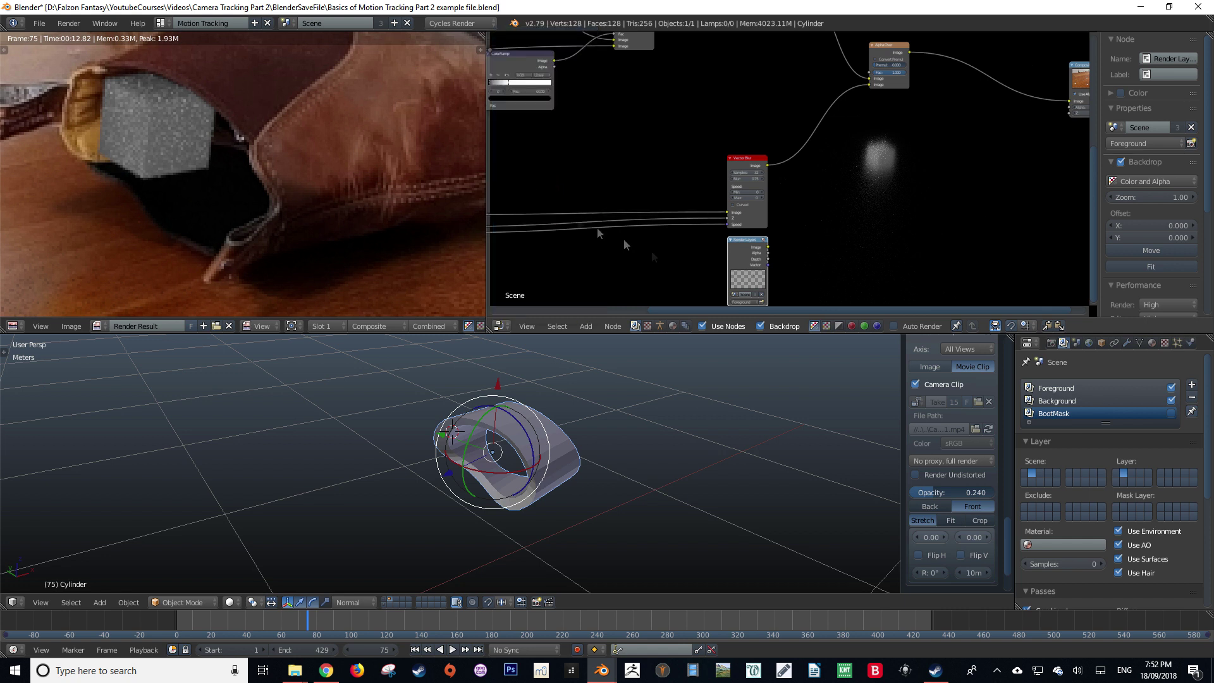
left_click(1153, 343)
left_click(1123, 425)
scroll(697, 309, "down", 3)
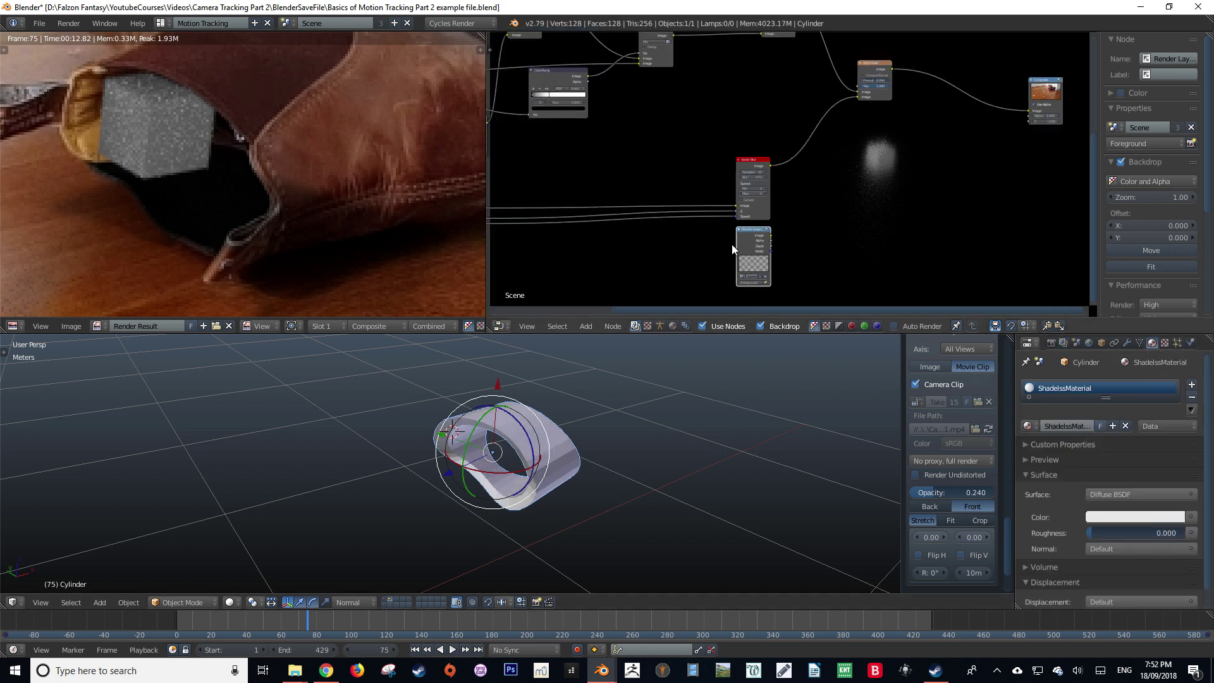
left_click(673, 325)
scroll(708, 206, "up", 4)
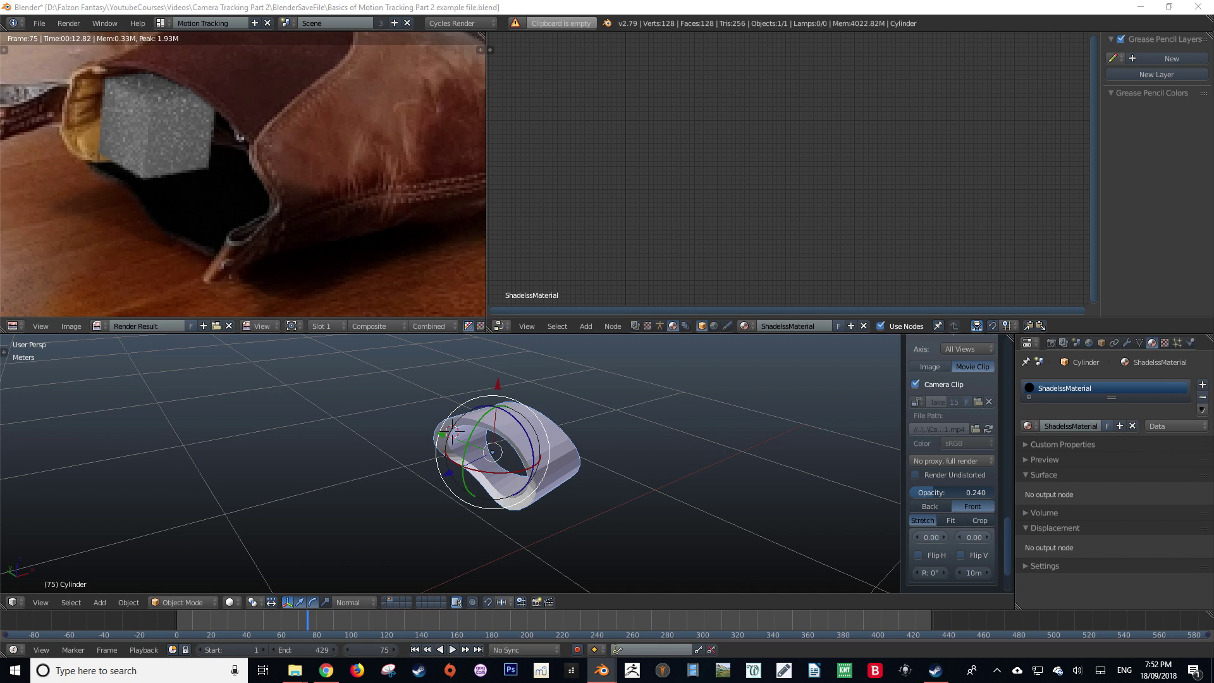
Step: Add Light Path, Emission, Transparent BSDF, two Mix Shader nodes and a Material Output to the material
key("shift+a")
left_click(626, 167)
type("light")
left_click(578, 139)
key("shift+a")
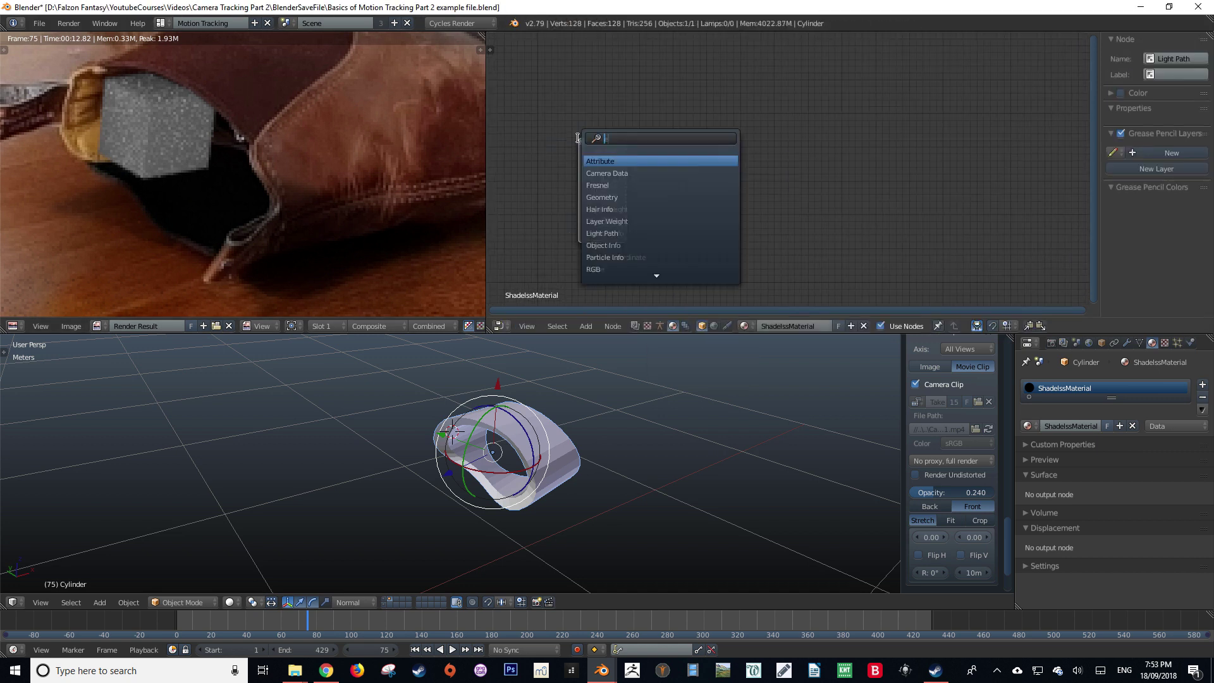
left_click(581, 251)
key("shift+a")
type("mix")
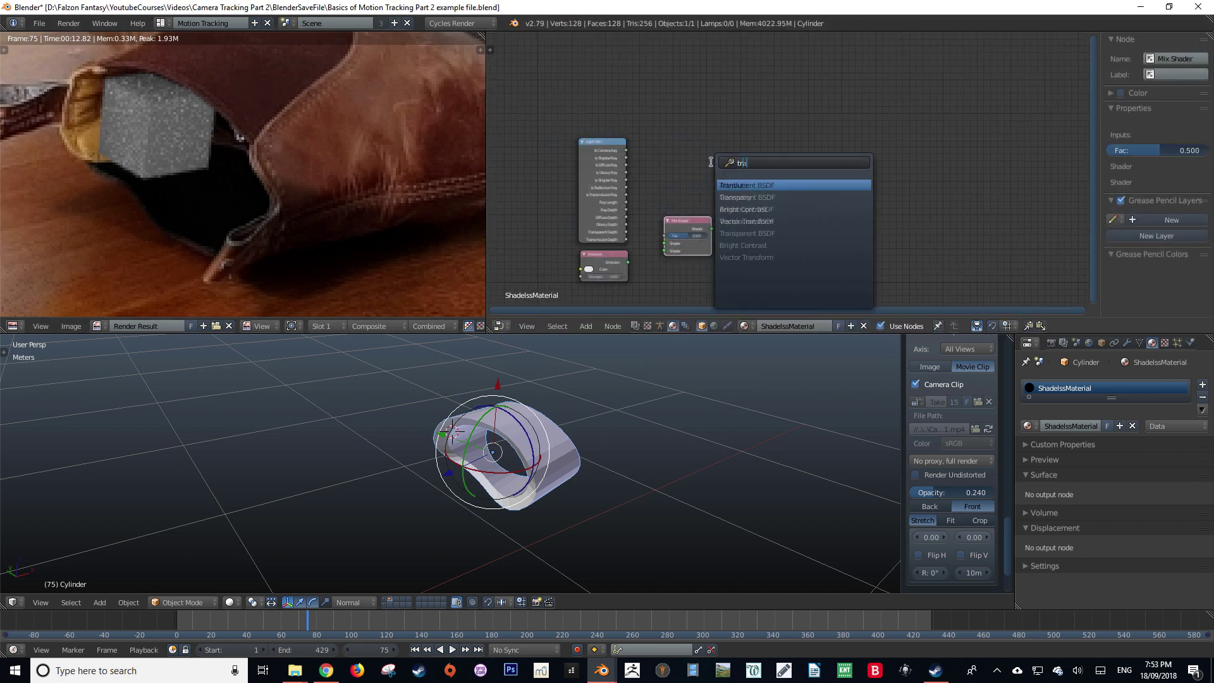
key("shift+a")
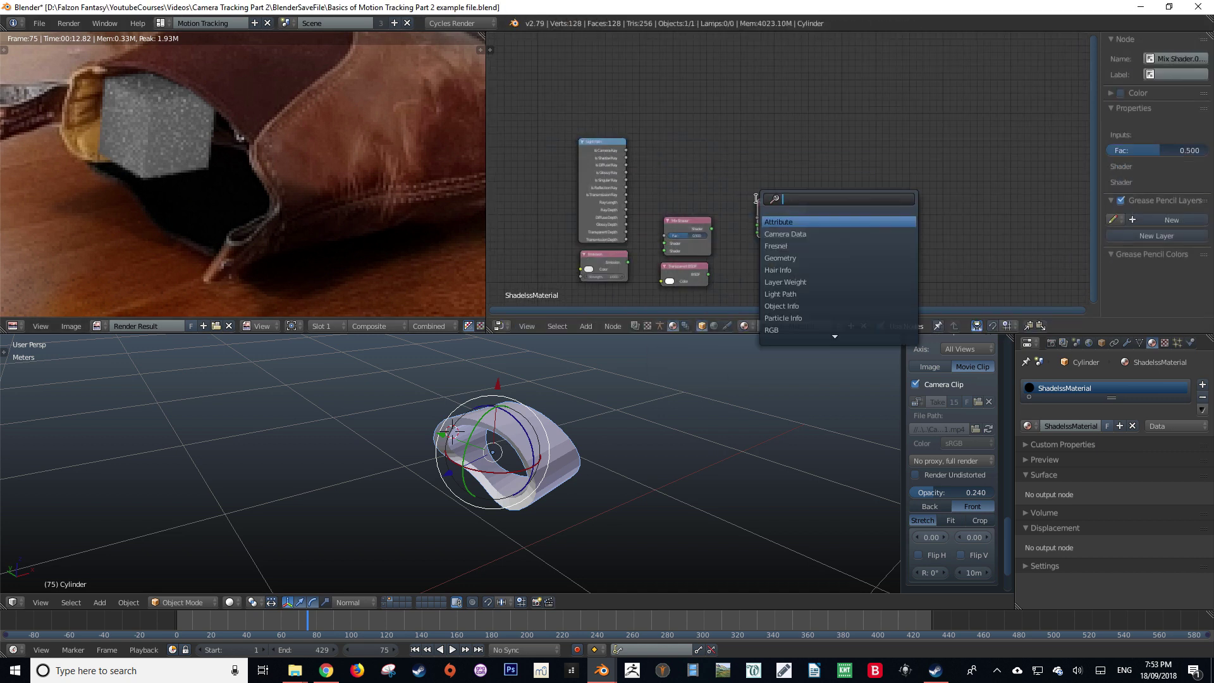
left_click(774, 169)
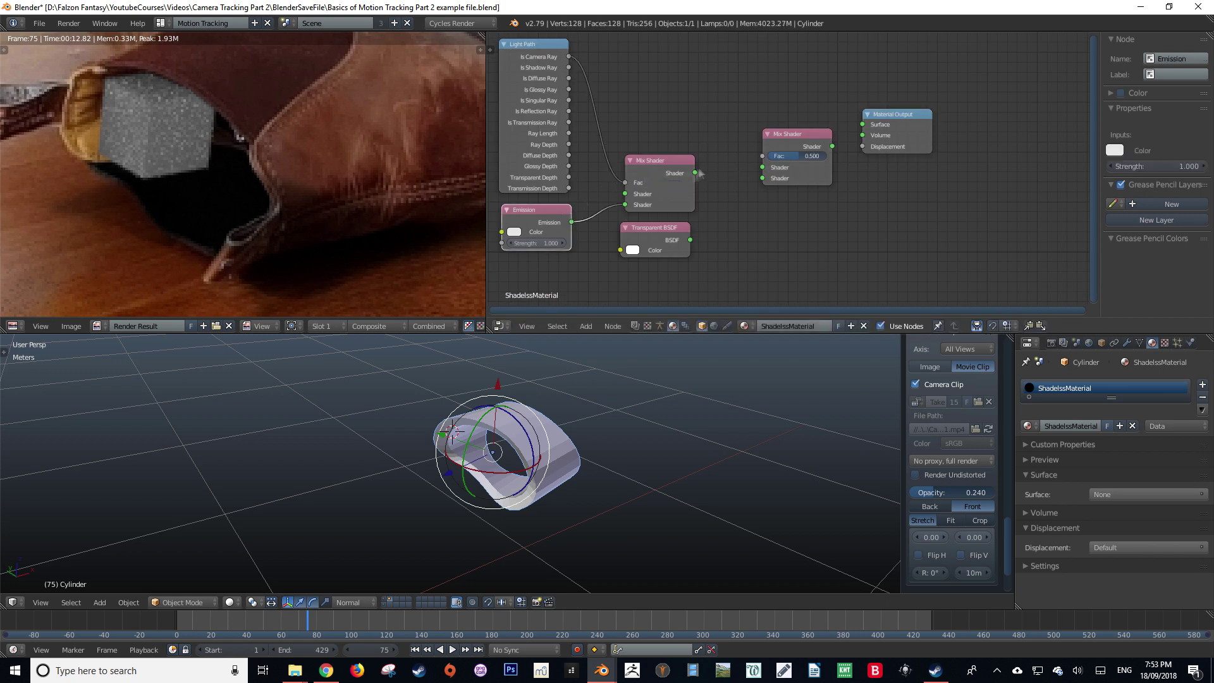
Step: Link the first Mix Shader and Transparent BSDF into the second, Is Shadow Ray into its factor, and its output into Surface
left_click_drag(690, 239, 762, 177)
middle_click_drag(763, 178, 736, 200)
left_click_drag(630, 250, 634, 246)
left_click_drag(771, 157, 750, 153)
left_click_drag(543, 90, 715, 174)
left_click_drag(785, 164, 836, 148)
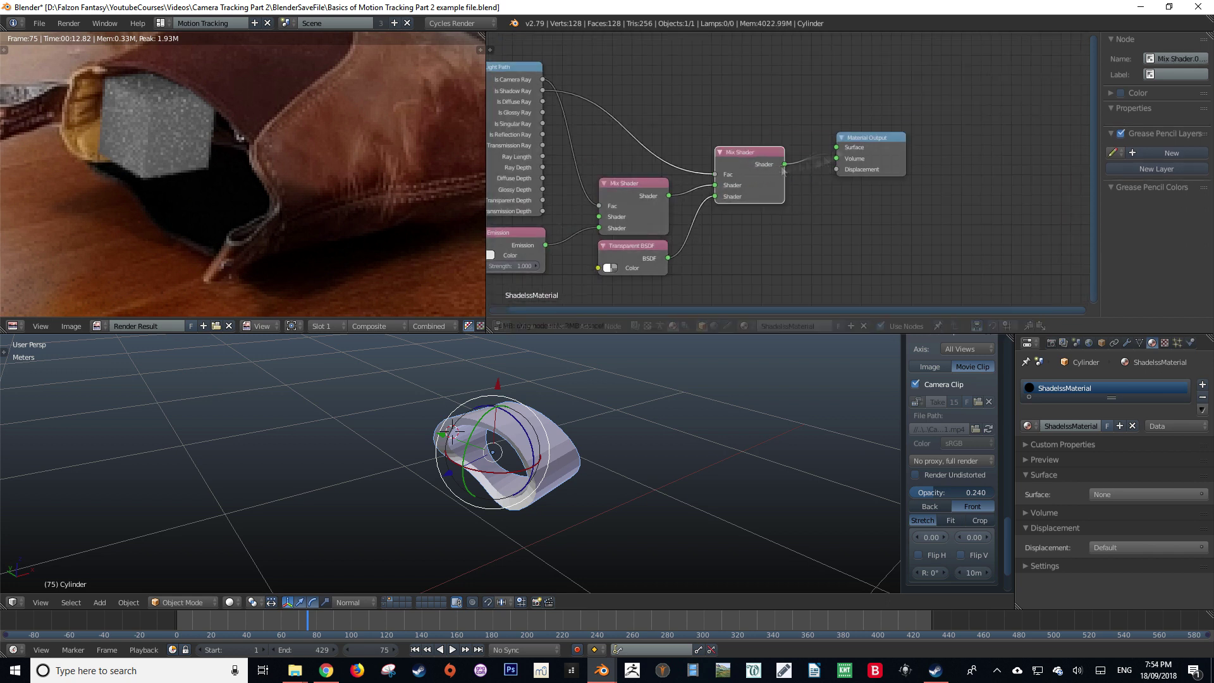
Step: Preview the cylinder's new material in rendered viewport shading
key("shift+z")
middle_click_drag(591, 503, 505, 487)
scroll(848, 196, "down", 2)
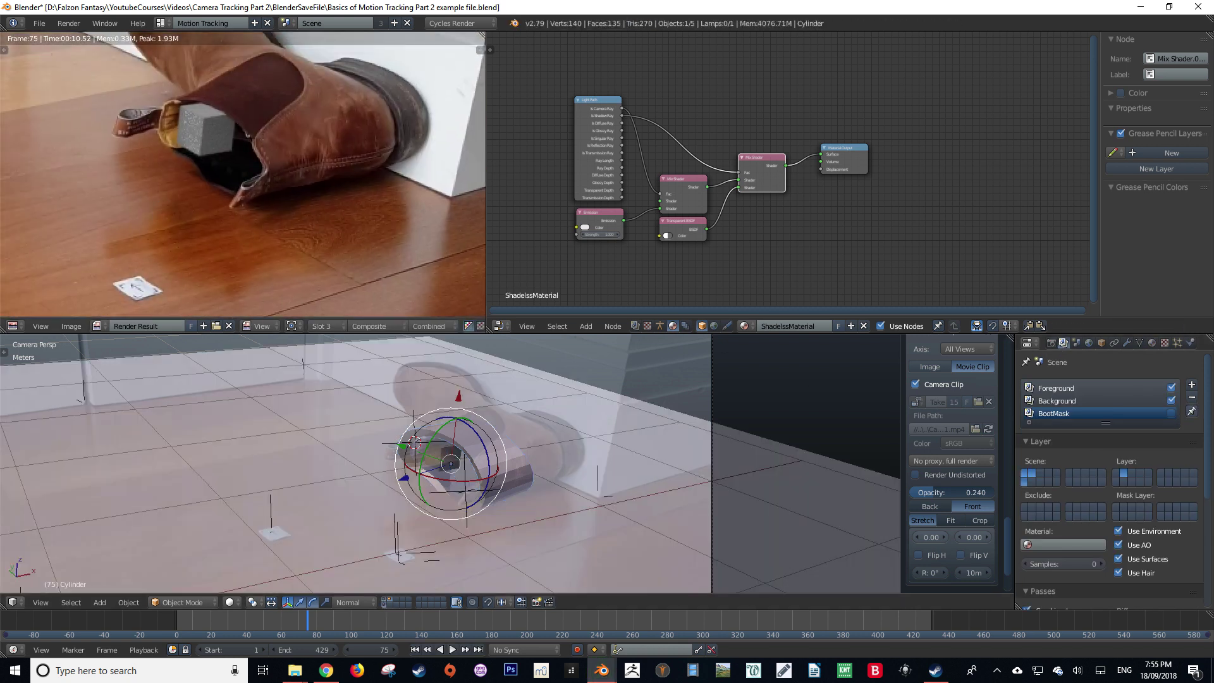
Step: Compare the renders of frame 75 stored in slots 1 and 3
scroll(297, 127, "up", 1)
scroll(283, 197, "down", 1)
scroll(325, 326, "up", 2, "ctrl")
scroll(339, 326, "down", 2, "ctrl")
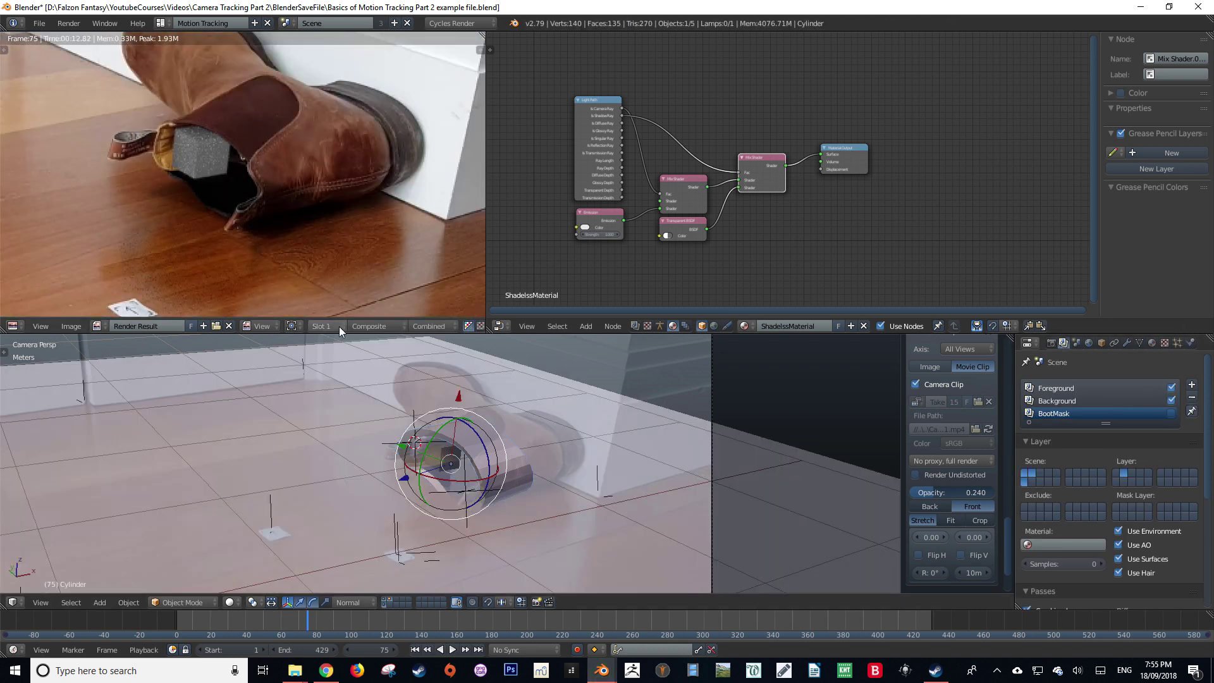
scroll(339, 326, "up", 1, "ctrl")
scroll(339, 326, "down", 4, "ctrl")
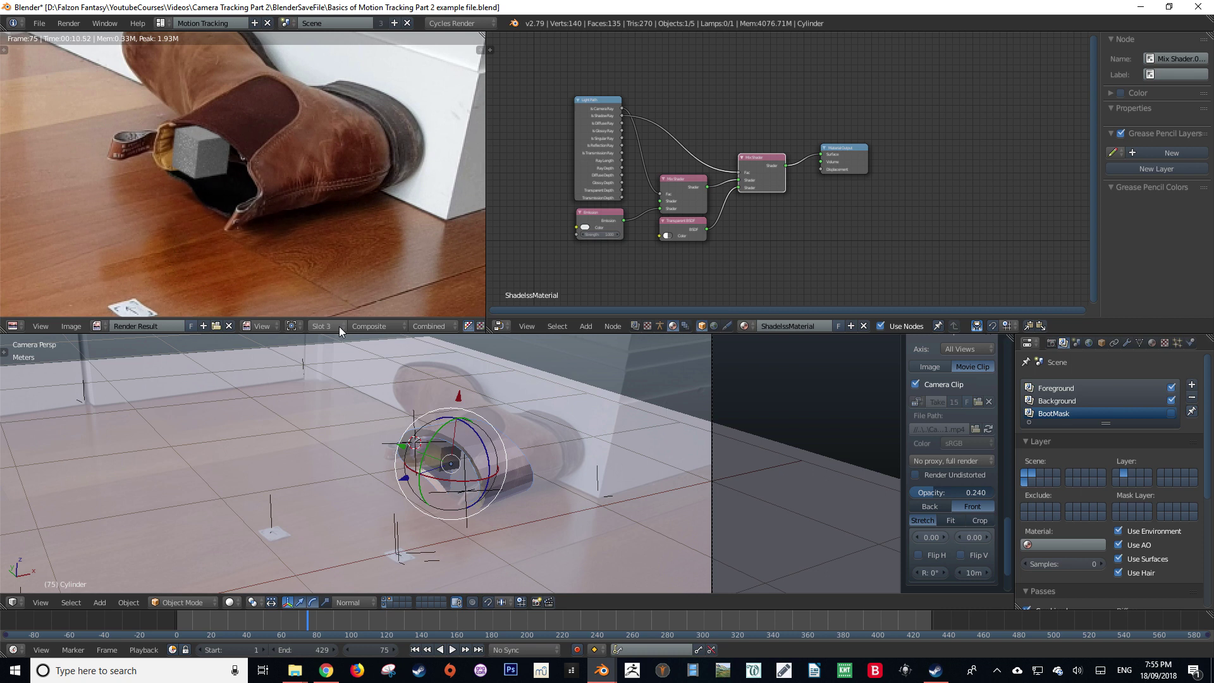
key("alt+Tab")
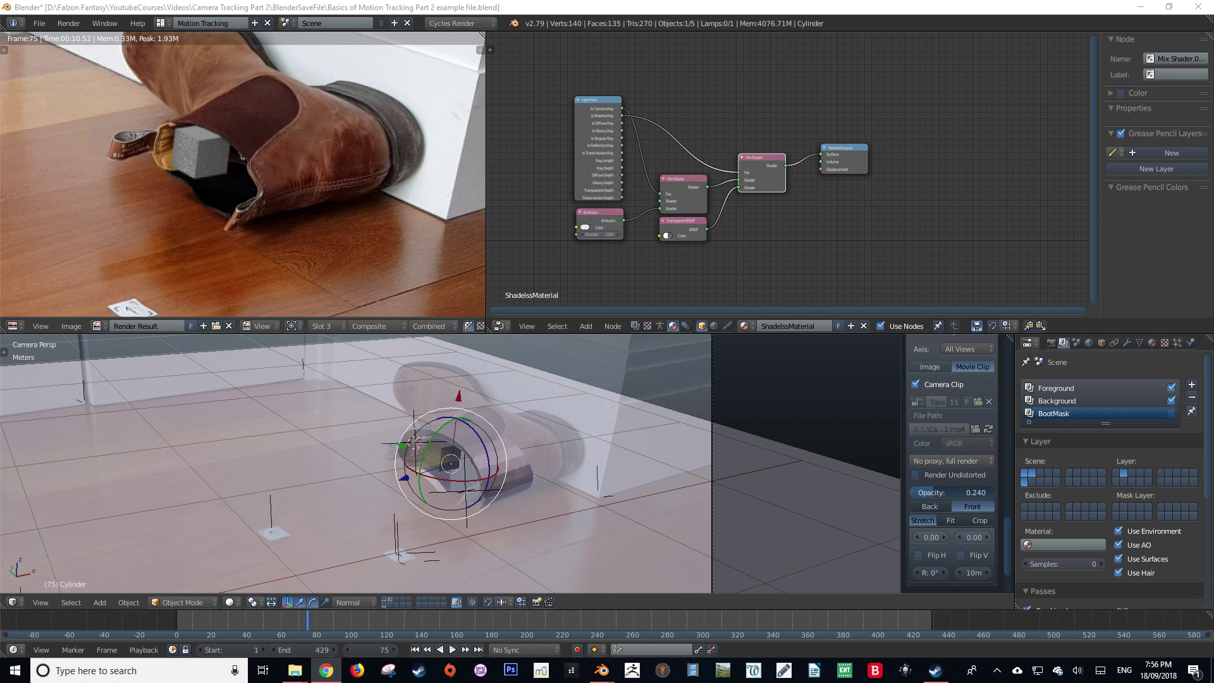
Step: Duplicate the second Mix Shader and insert the copy between it and the Material Output
scroll(632, 184, "up", 4)
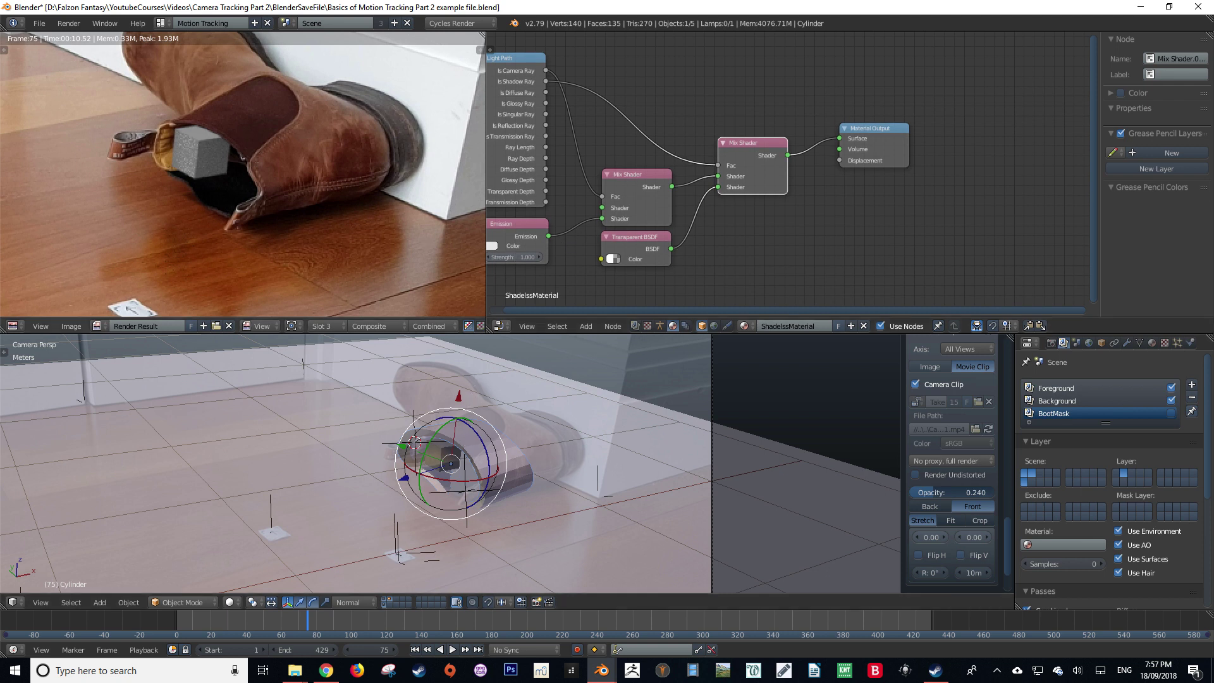
left_click_drag(858, 129, 883, 125)
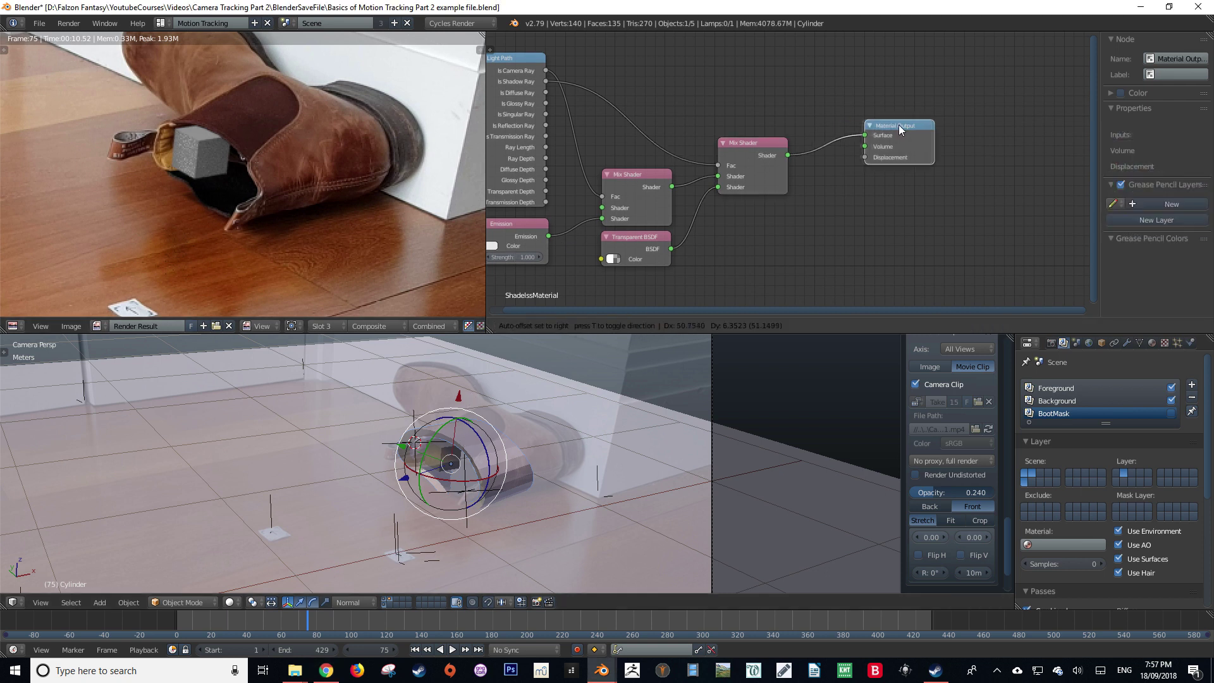
left_click_drag(746, 143, 735, 137)
key("shift+d")
left_click(845, 113)
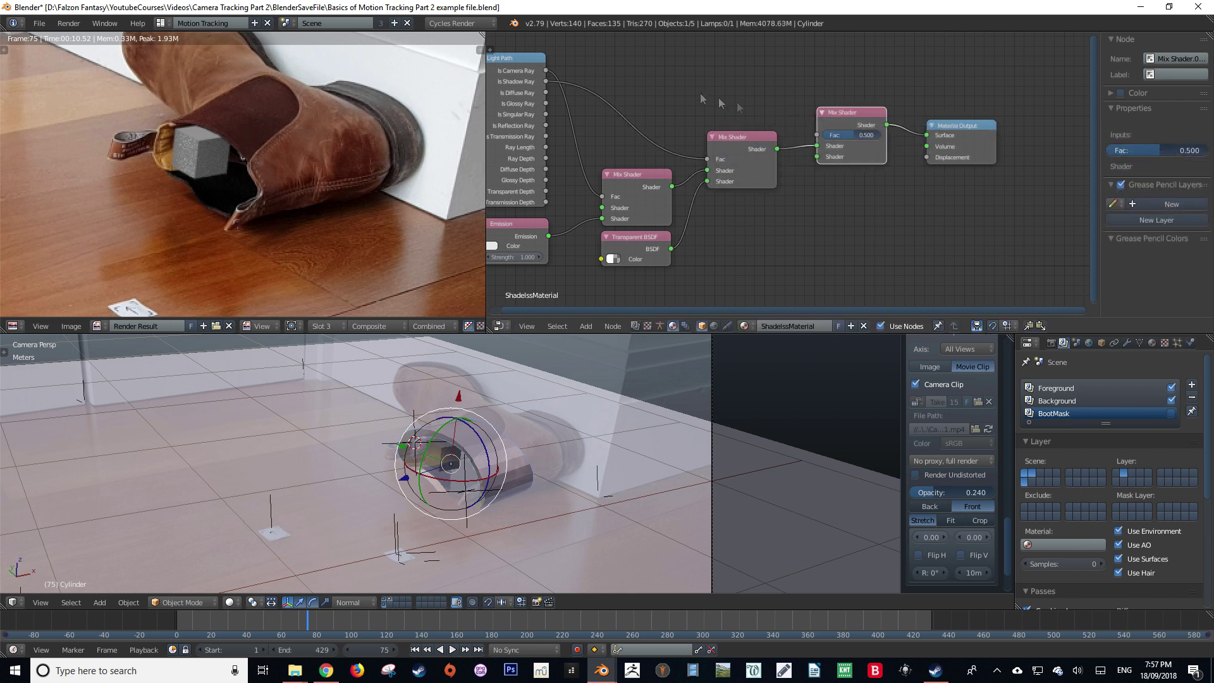
Step: Link Is Glossy Ray to the third Mix Shader's factor and Transparent BSDF to its second shader input, and tidy the nodes
left_click(544, 101)
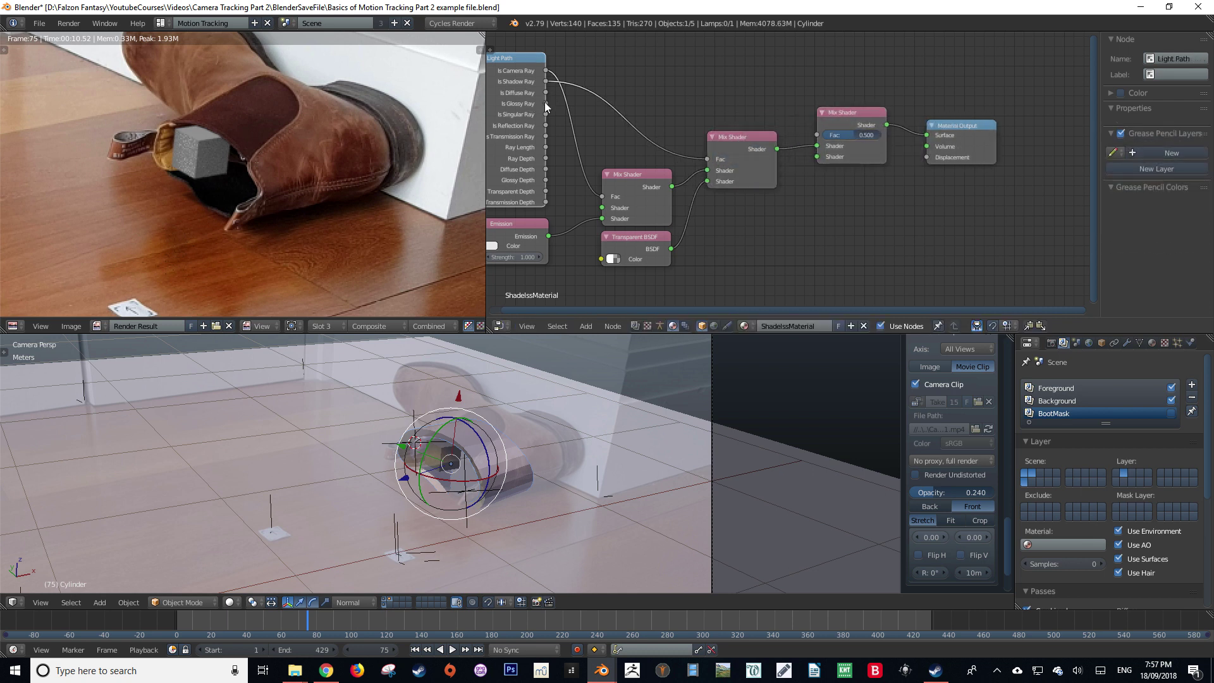
left_click_drag(545, 104, 816, 135)
left_click_drag(671, 249, 818, 157)
left_click_drag(747, 144, 729, 146)
left_click_drag(853, 119, 859, 104)
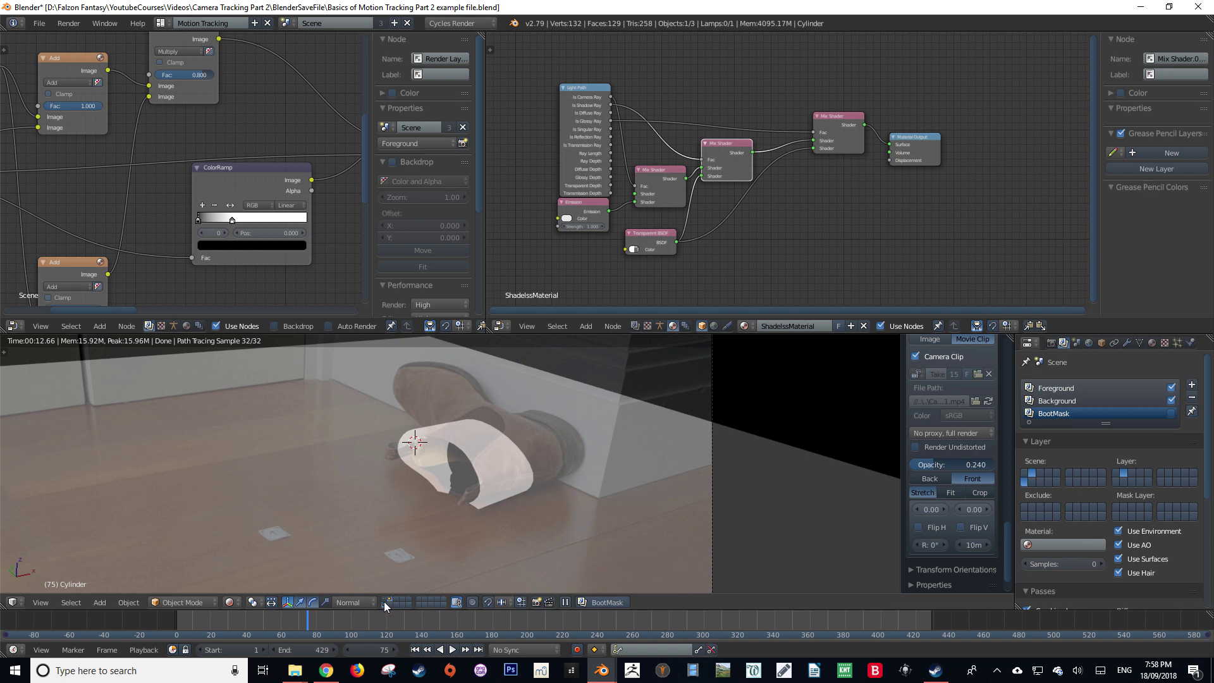
Step: Render frame 75 with the first scene layer included, and select the Background render layer
left_click(385, 606, "shift")
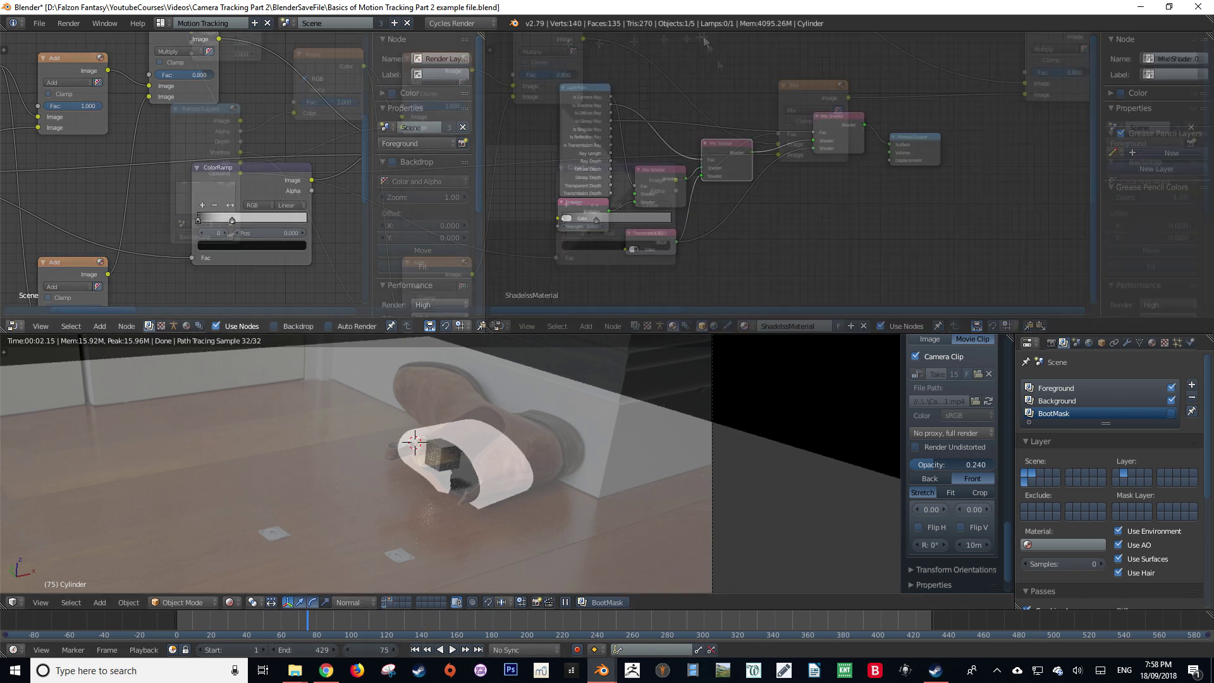
key("F12")
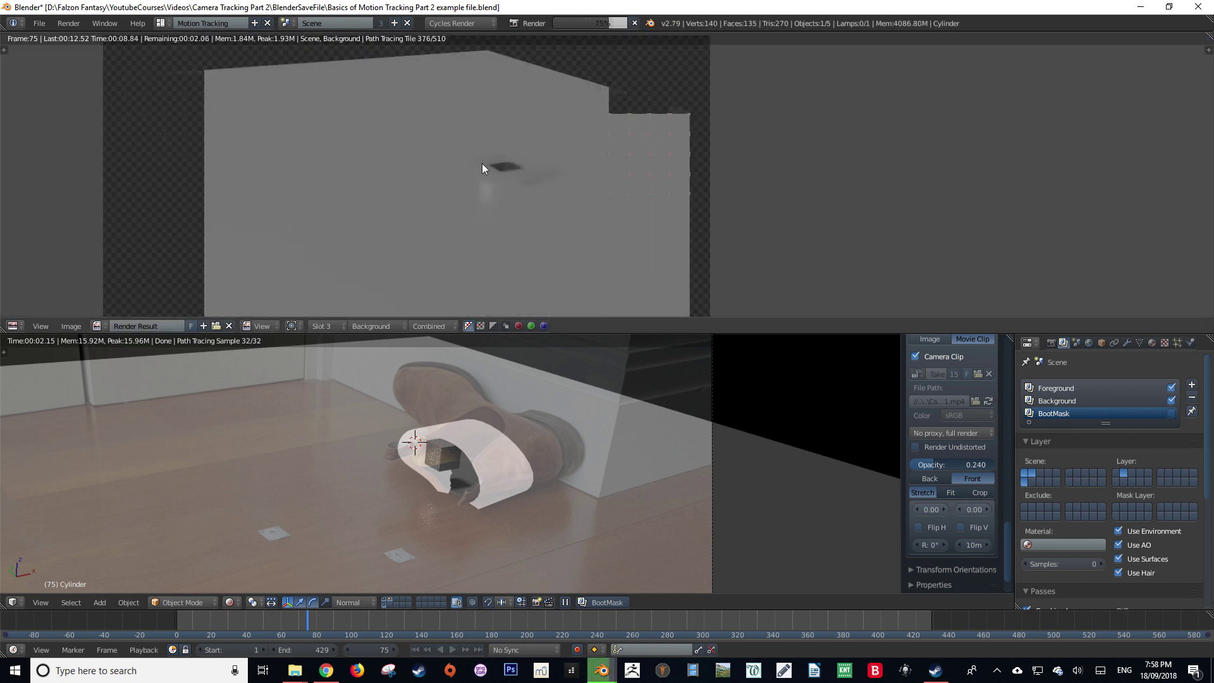
scroll(348, 136, "up", 4)
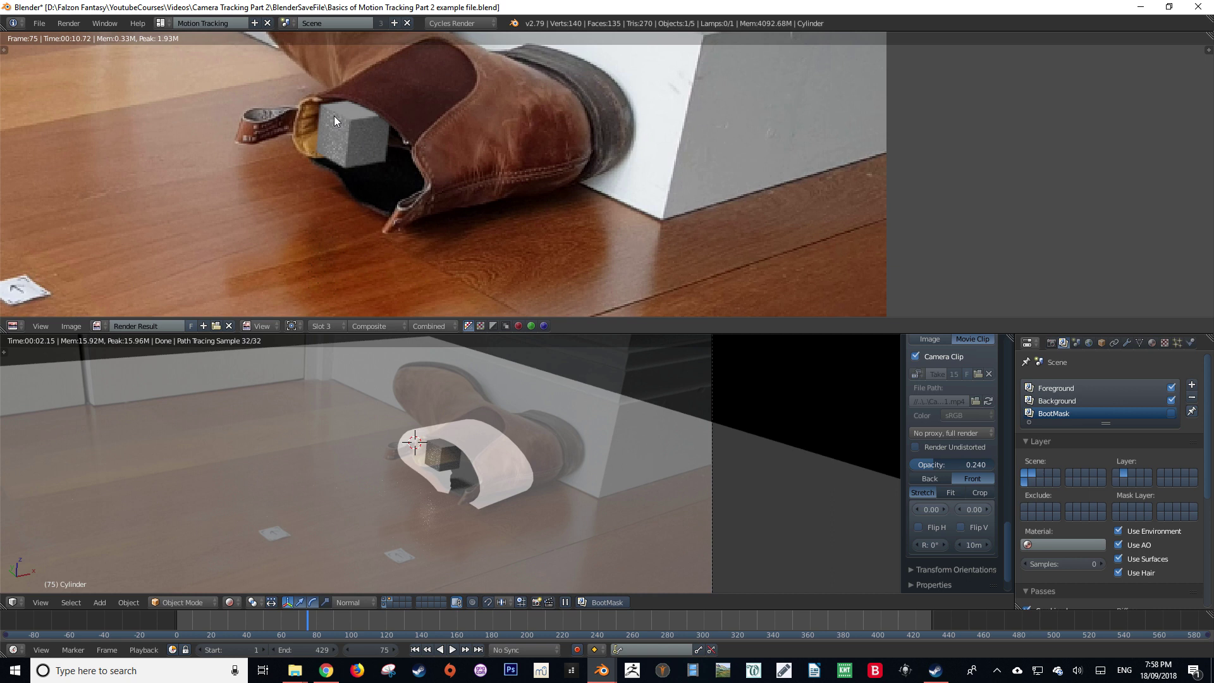
left_click(1072, 398)
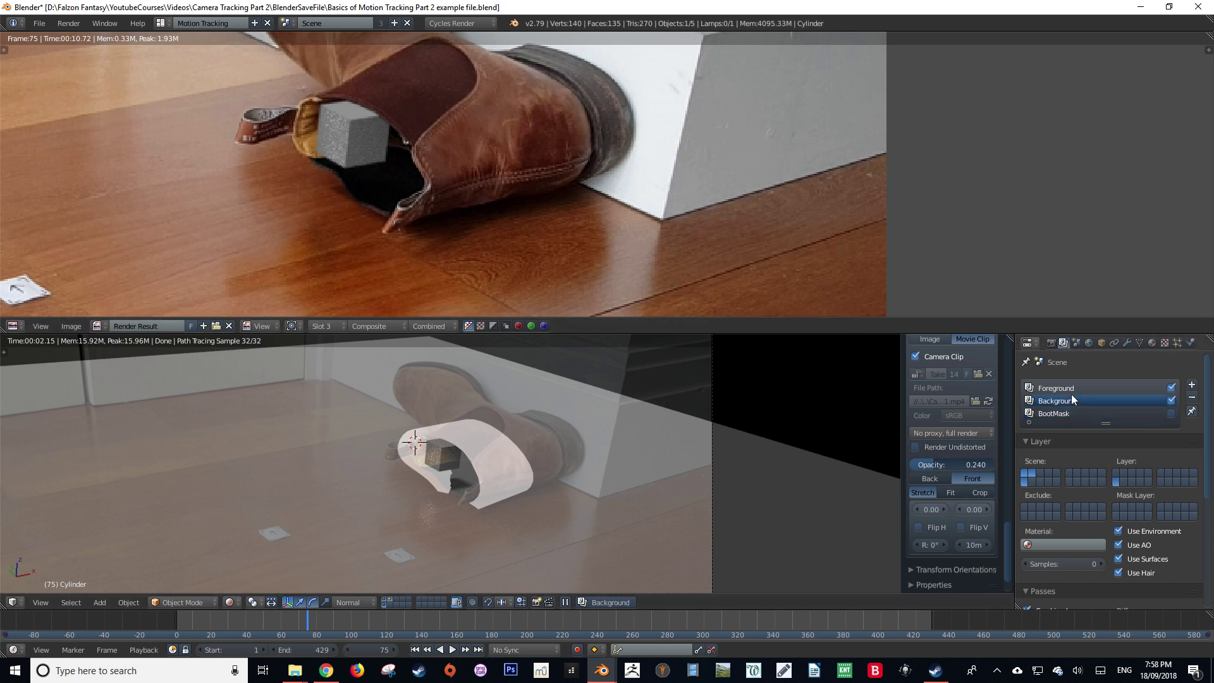